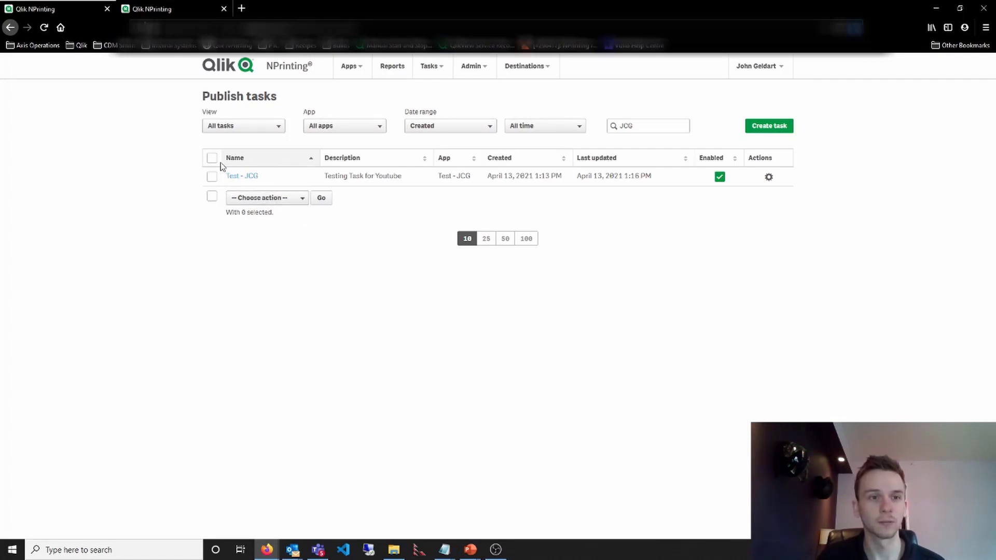
click(769, 177)
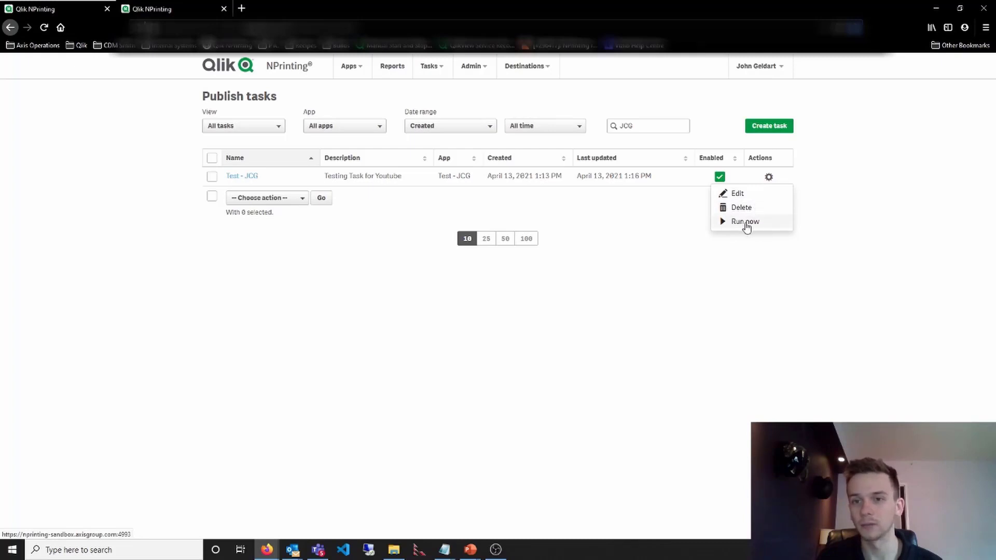
click(687, 216)
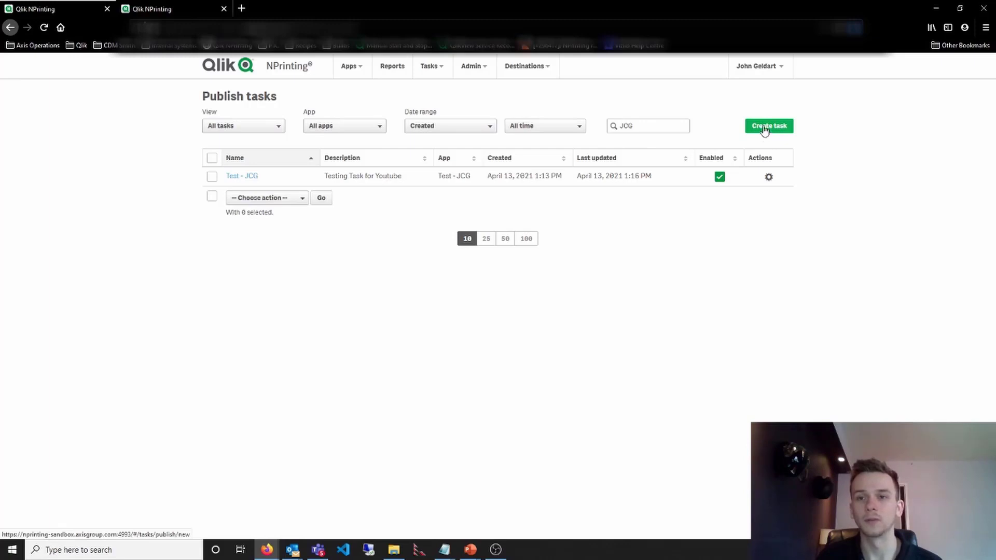
Start a new publish task named Test and go through its description, days-to-keep and reports-to-keep fields
click(765, 132)
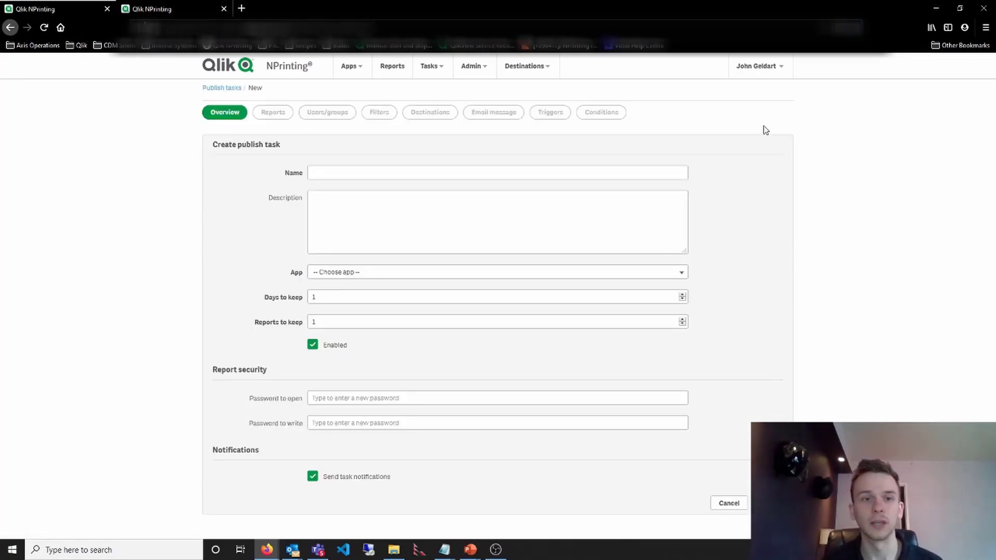
click(546, 172)
text(Test)
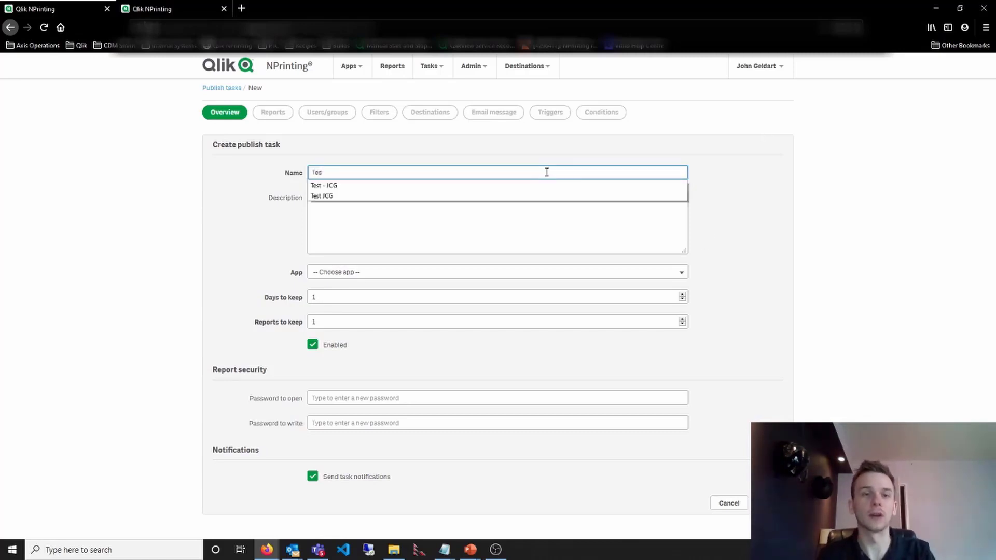
click(400, 201)
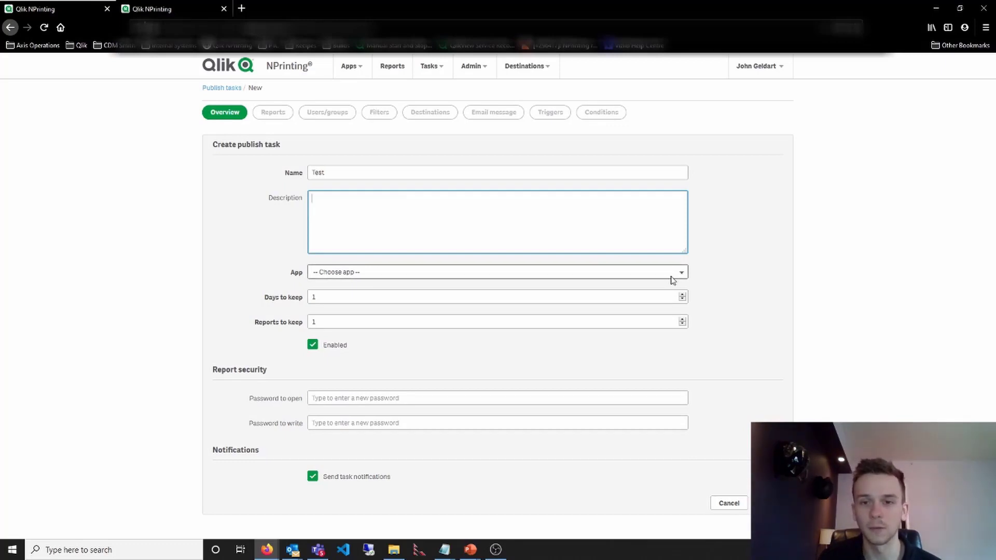
click(567, 304)
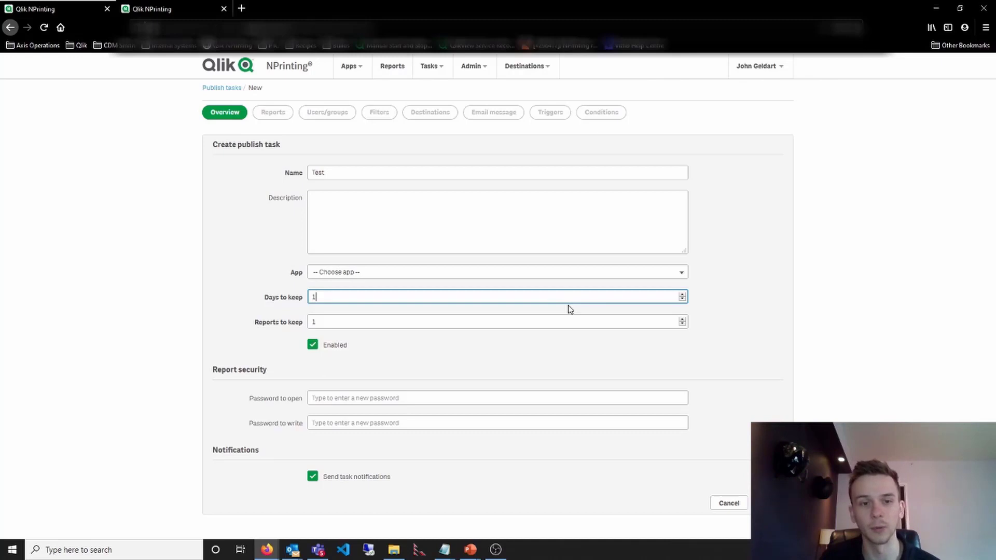
click(512, 323)
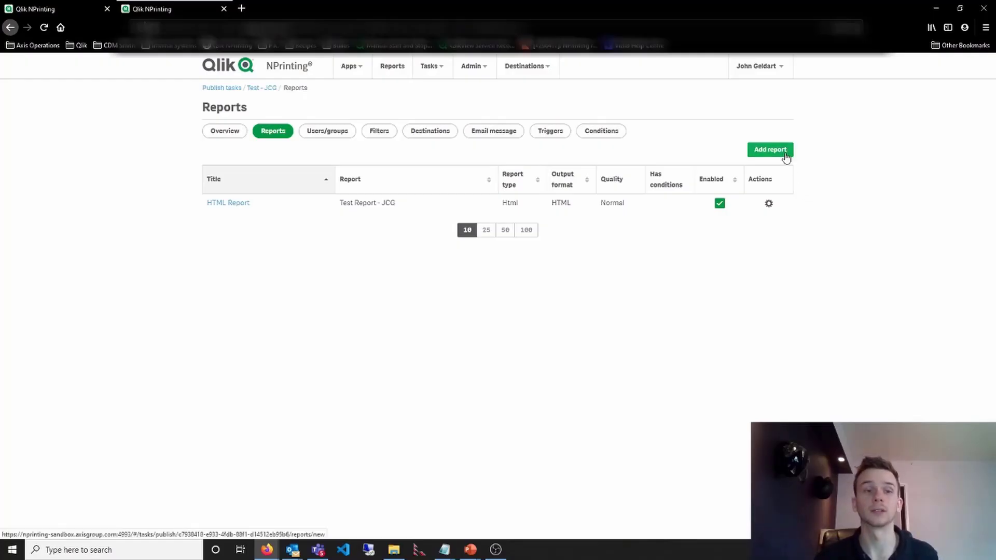
Start adding a report to the Test - JCG task, choosing Test Report - JCG and replacing its friendly name with a personalized title
click(786, 155)
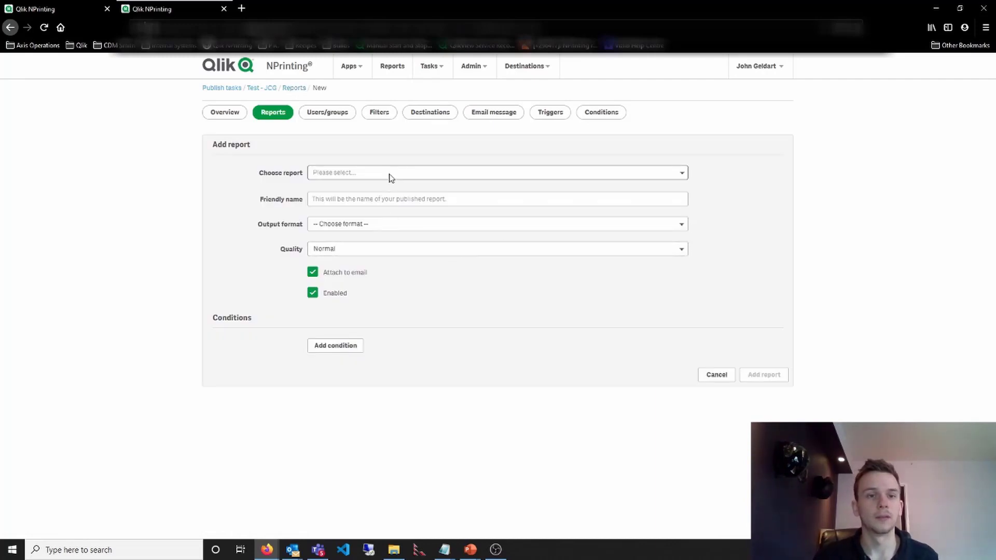
click(391, 178)
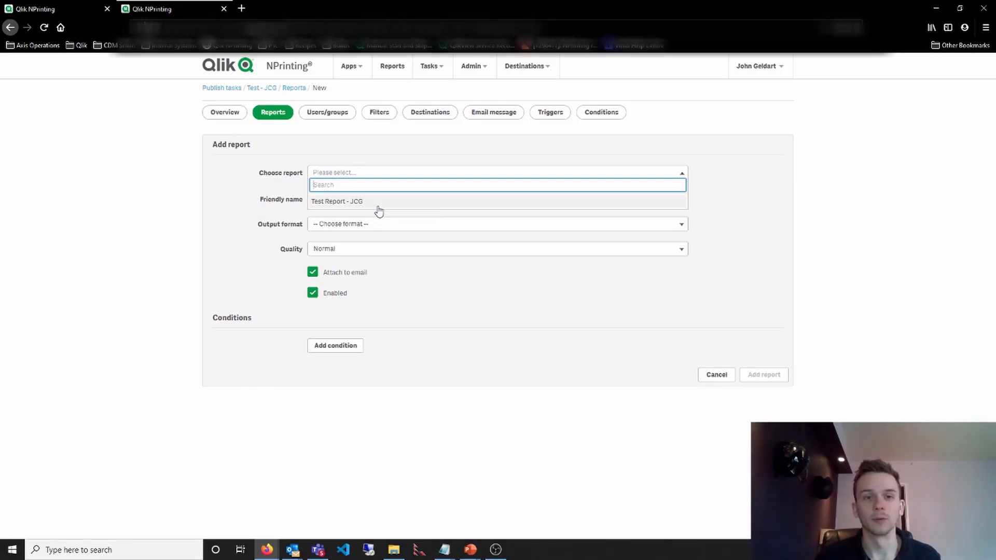
click(341, 203)
drag(376, 199, 313, 196)
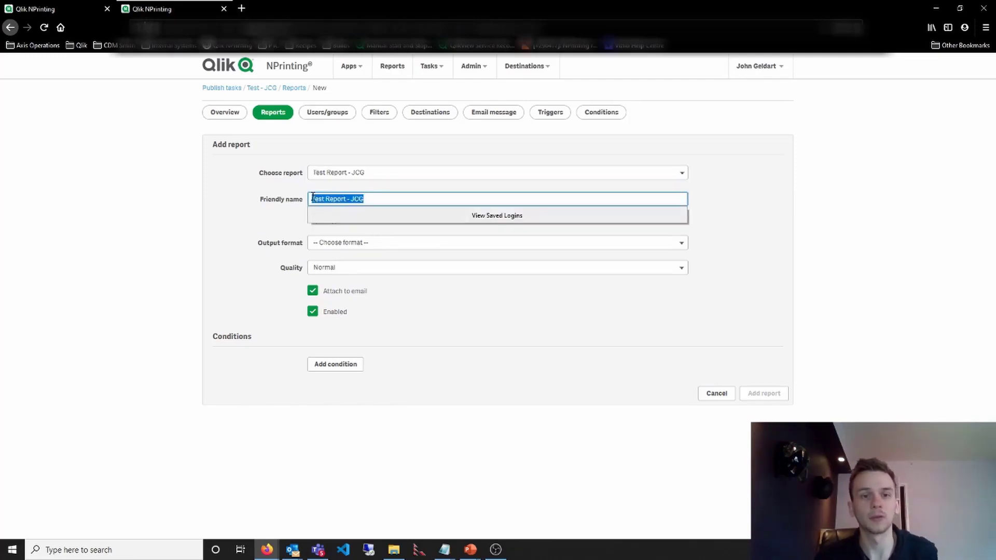
key(BackSpace)
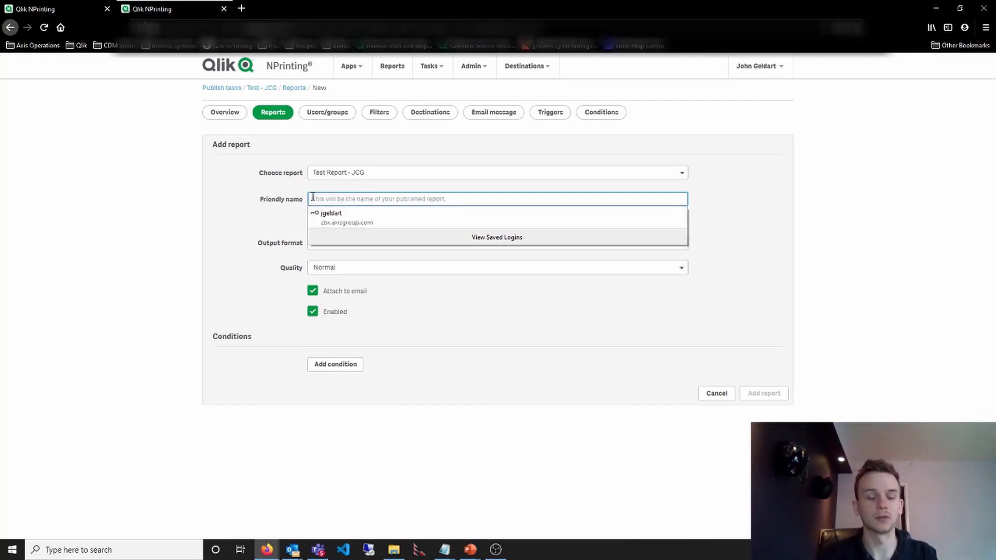
text(Johns Test Report)
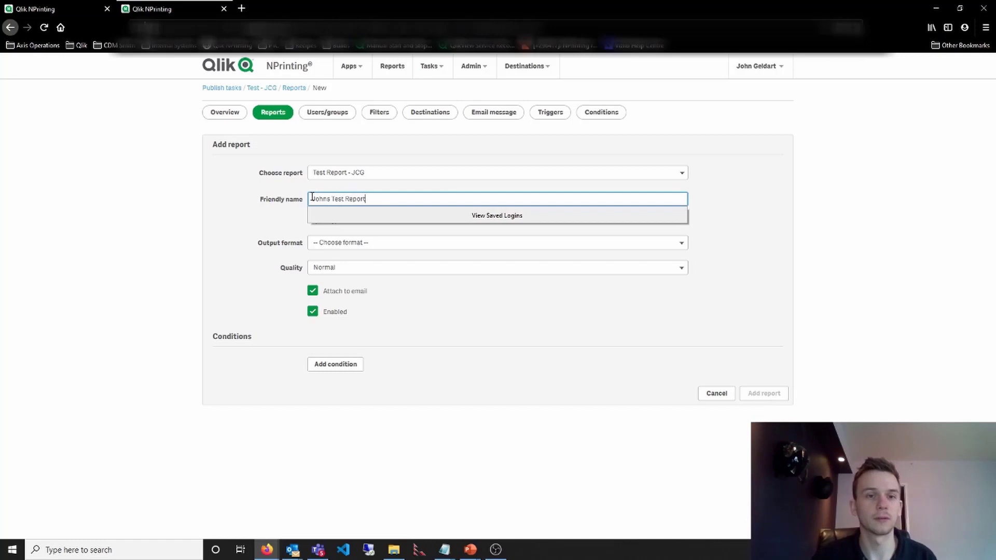
click(289, 218)
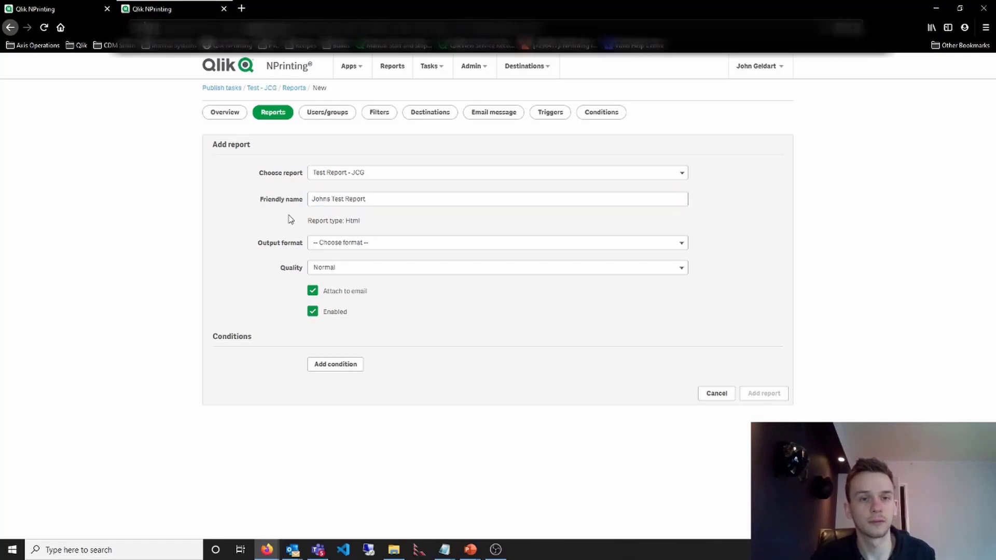
Set the new report's output format to HTM and its quality to High
click(342, 248)
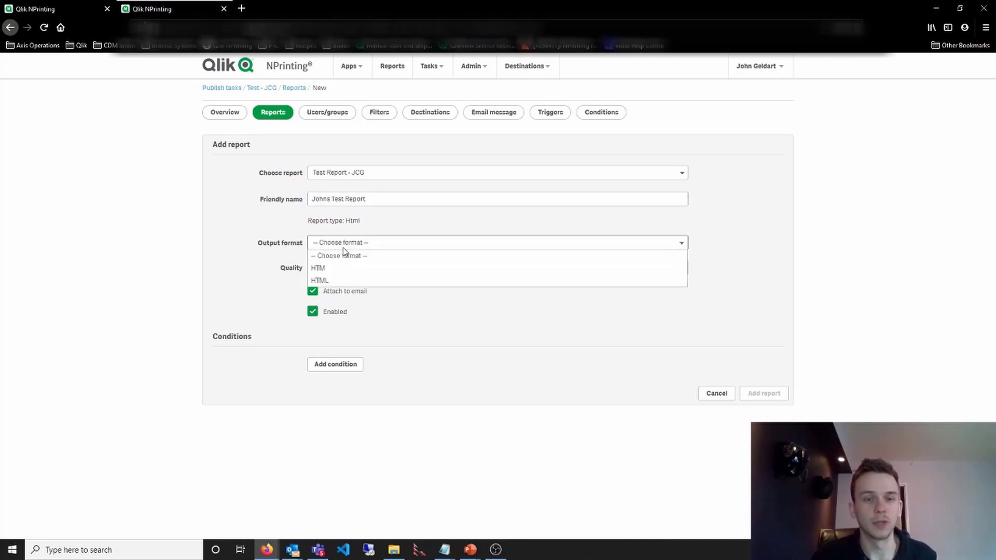
click(345, 270)
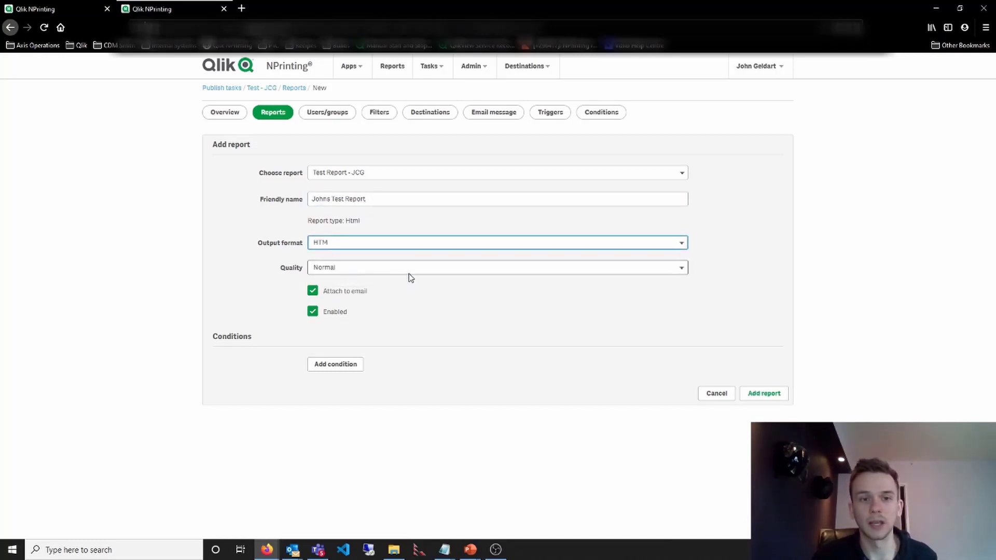
click(415, 271)
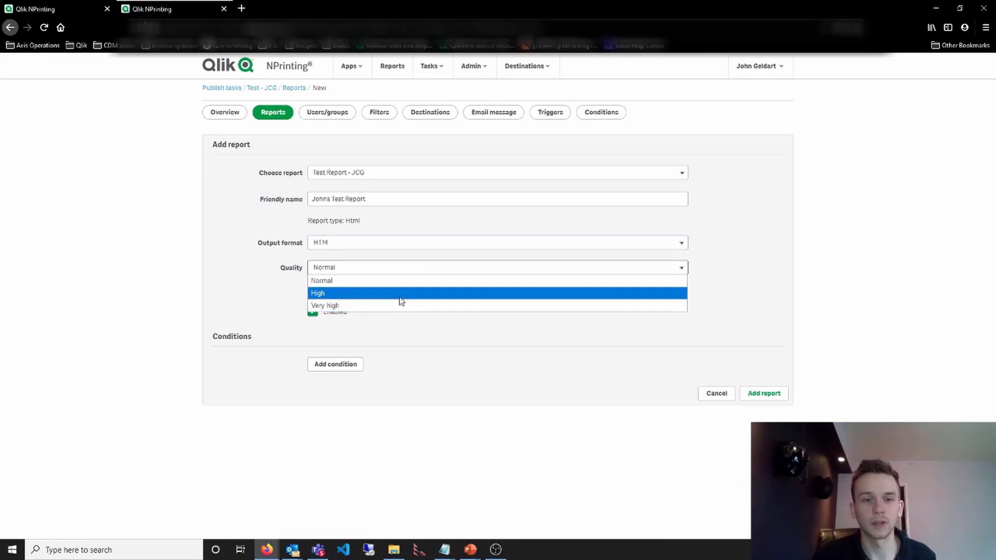
click(402, 294)
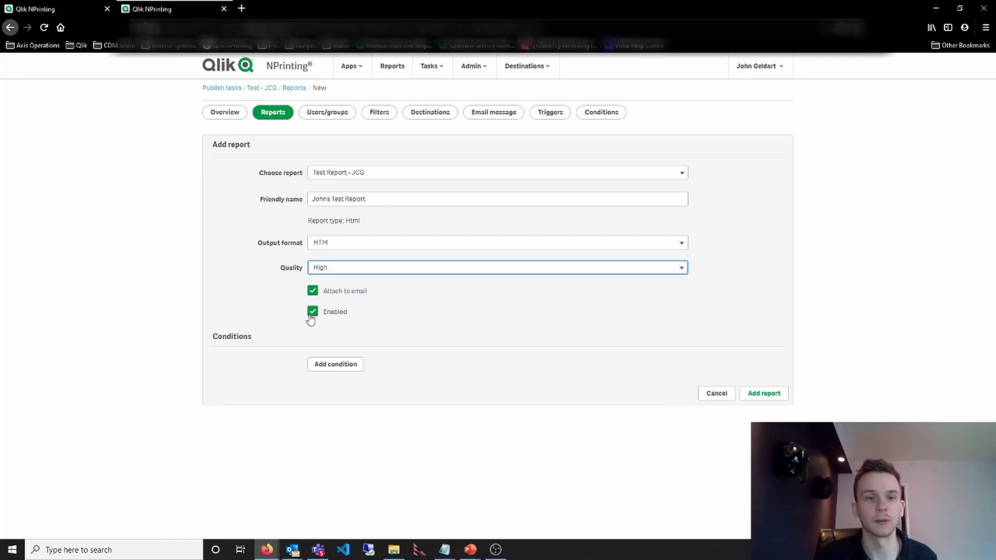
Add an empty condition with expected result True to the new report, and discard the unsaved report
click(350, 369)
click(430, 379)
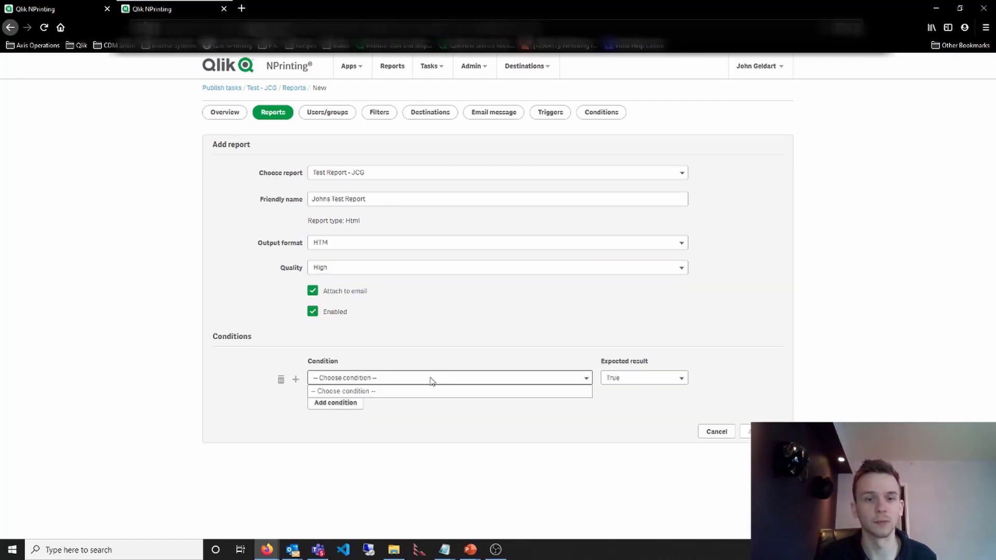
click(398, 392)
click(615, 380)
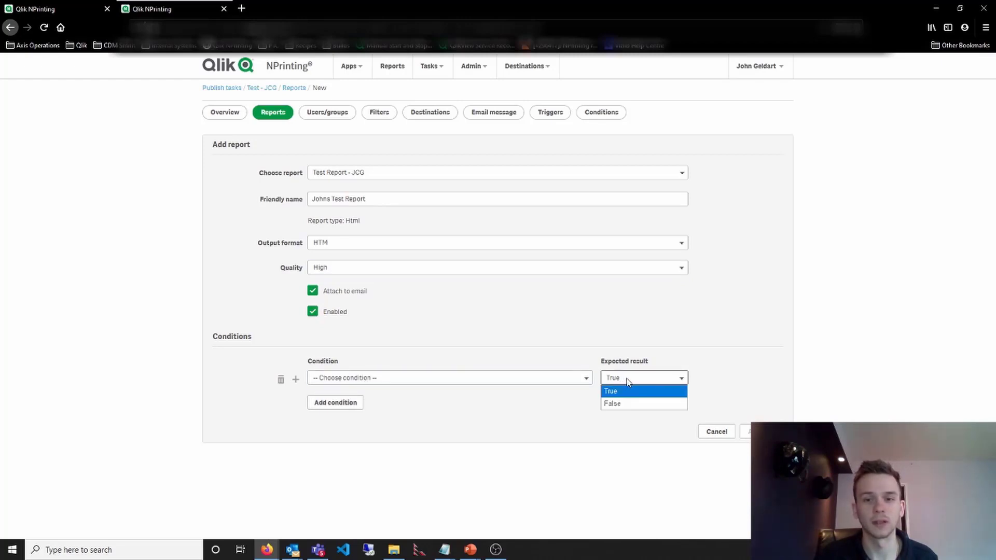
click(628, 382)
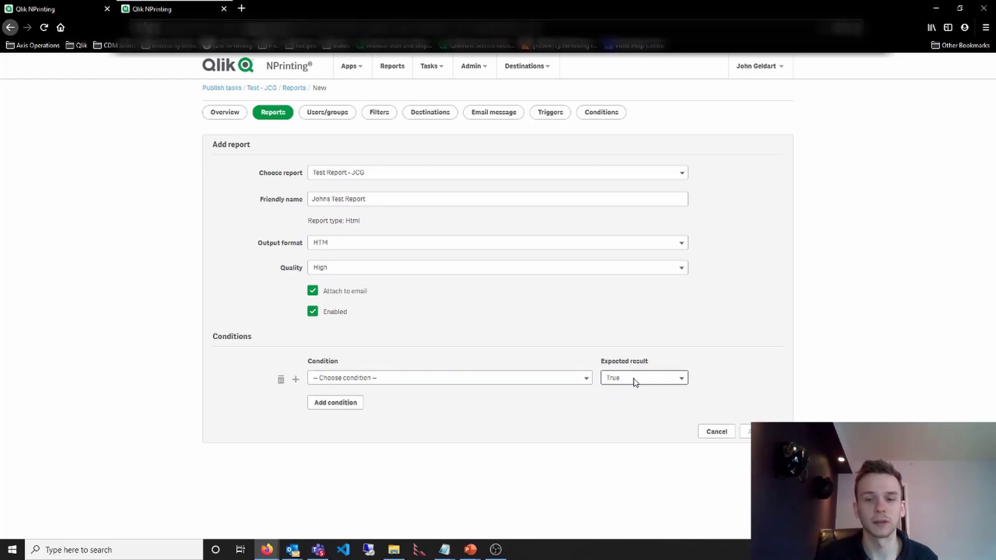
click(720, 432)
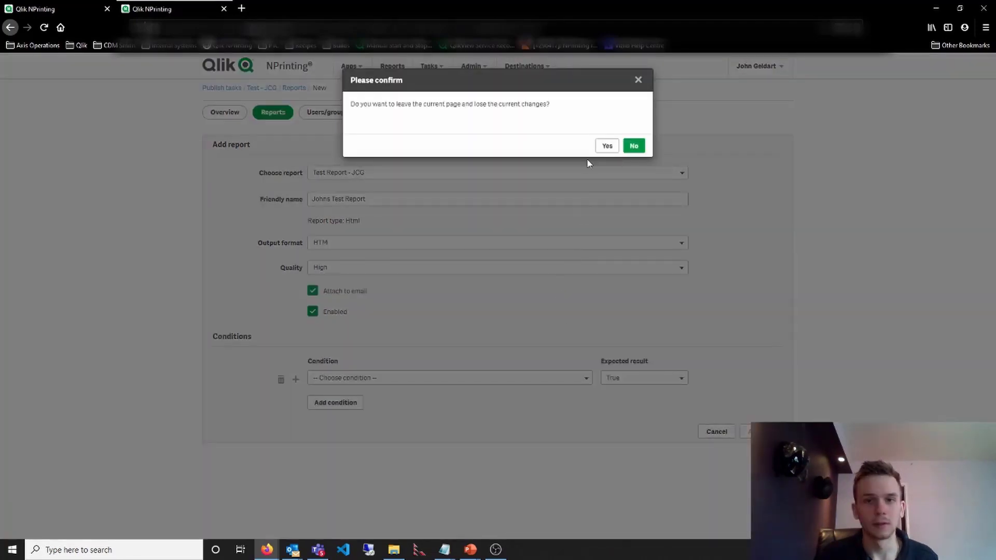
click(606, 146)
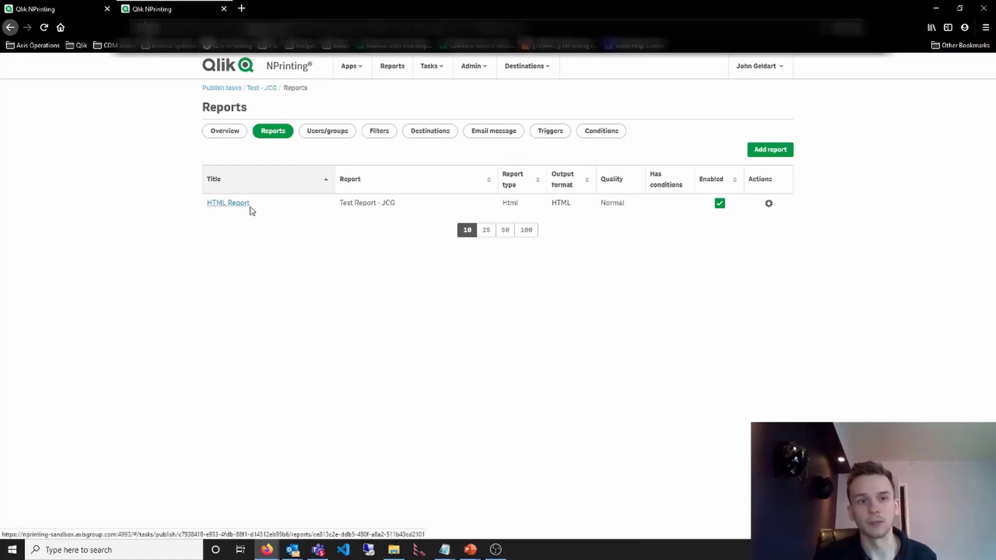
Open the task's users and groups and check the actions available for the existing recipient
click(330, 134)
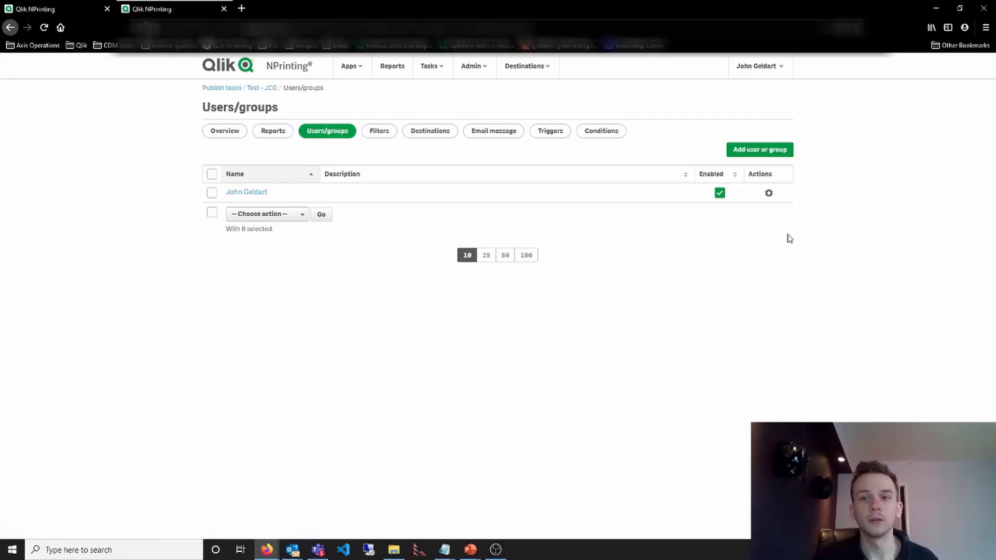
click(770, 195)
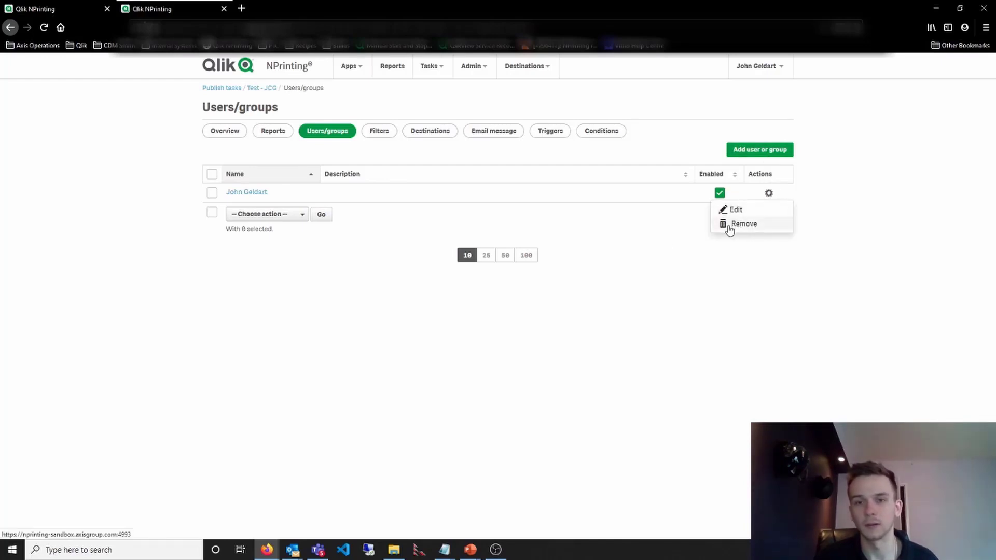
click(661, 240)
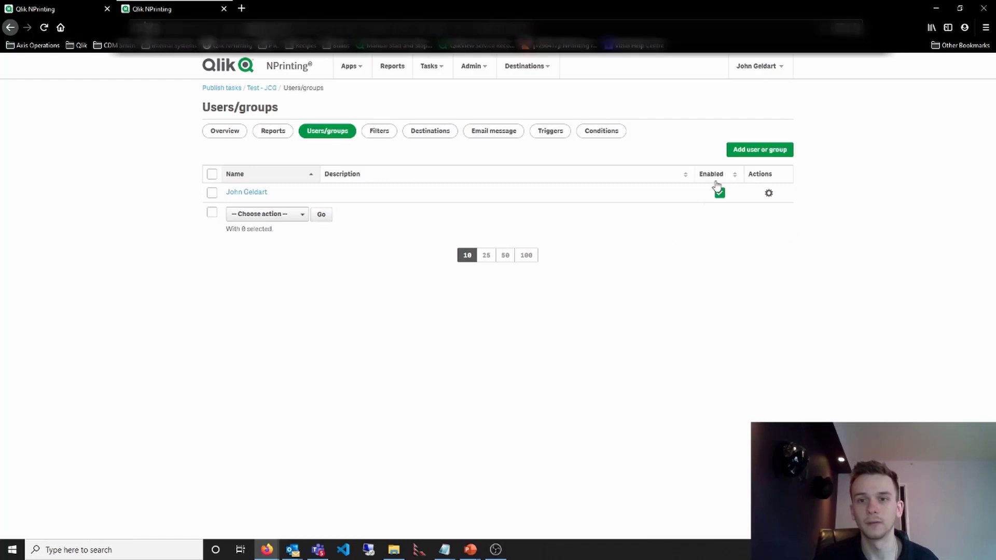
Add the user's account marked TEST as a task recipient with the email destination enabled
click(747, 155)
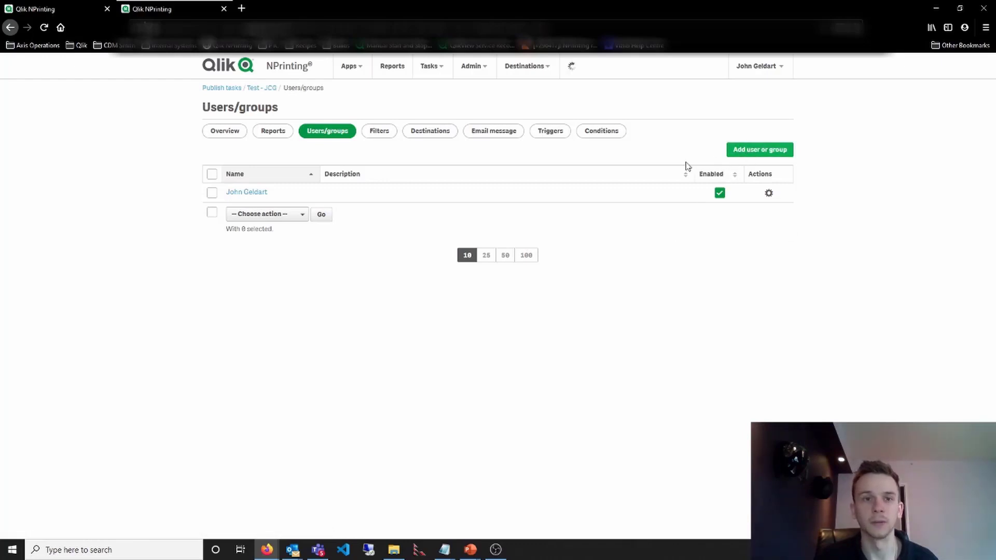
click(545, 176)
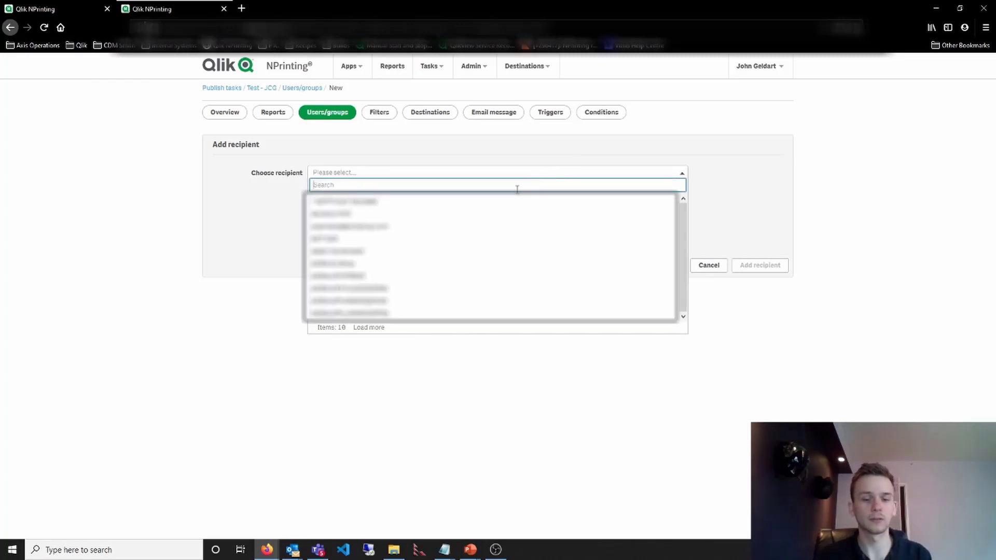
text(John G)
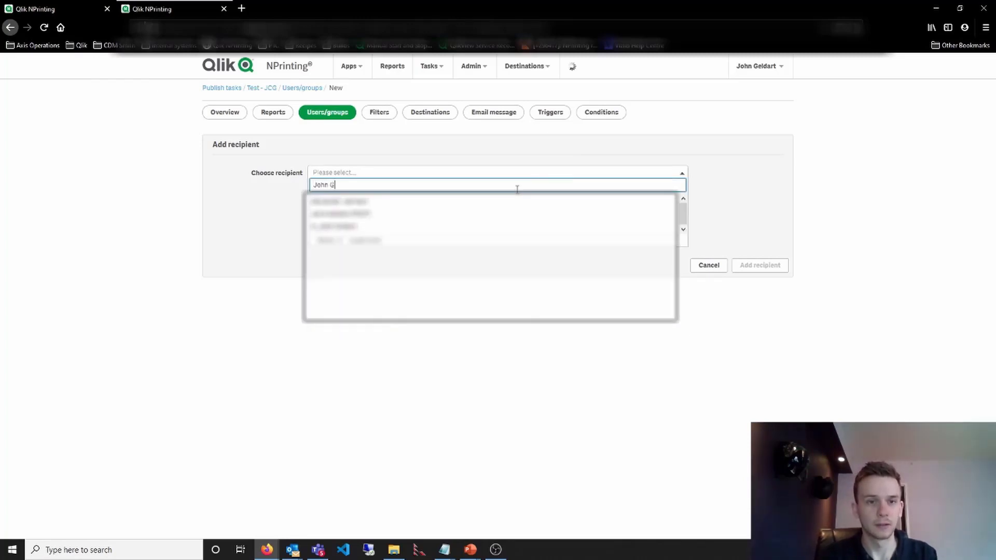
text(eldart)
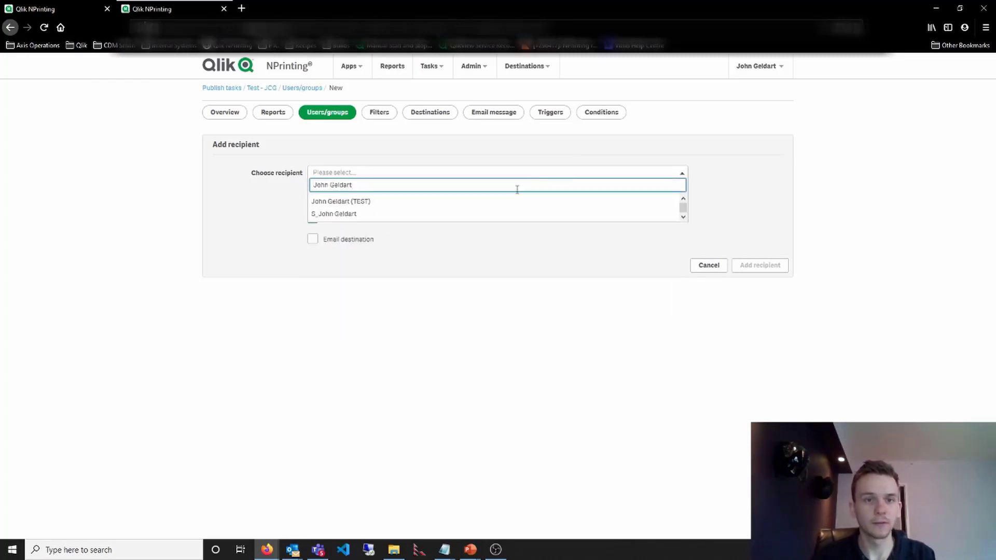
click(398, 203)
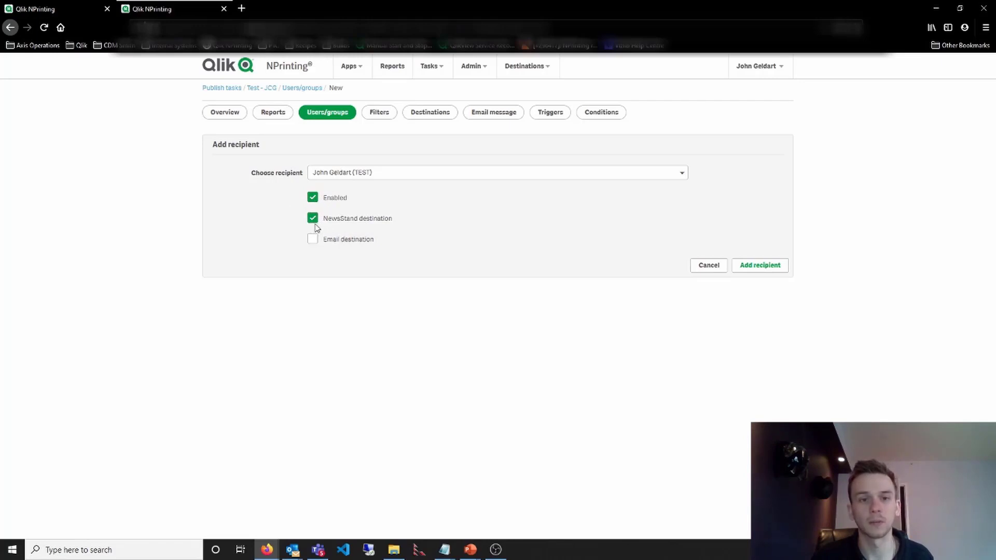
click(312, 242)
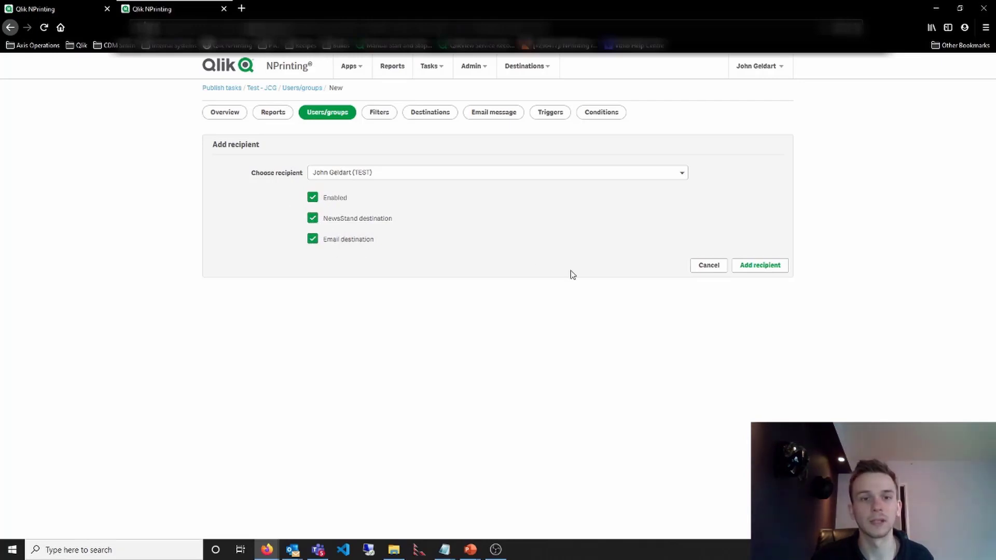
click(760, 266)
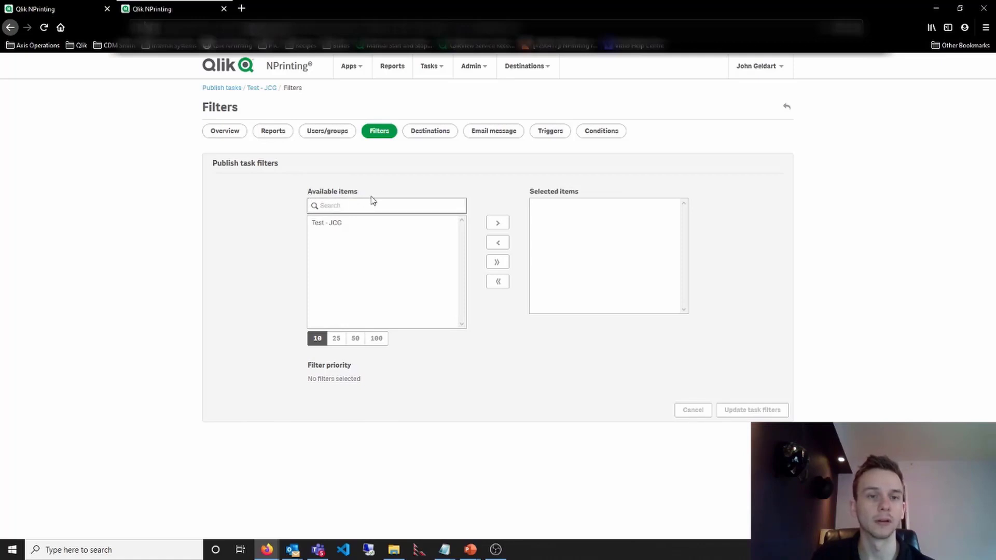
Add the available Test - JCG filter to the publish task's selected filters
click(385, 223)
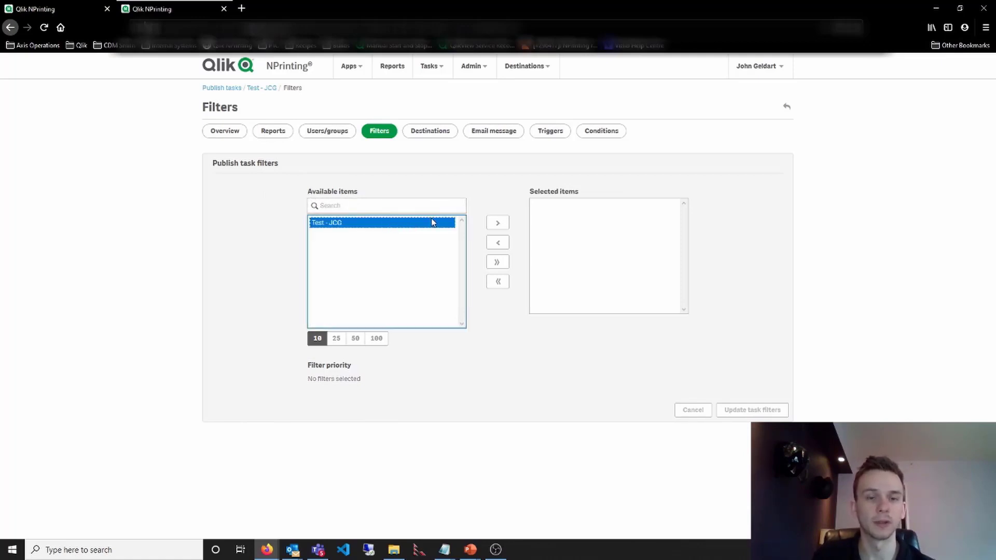
click(498, 223)
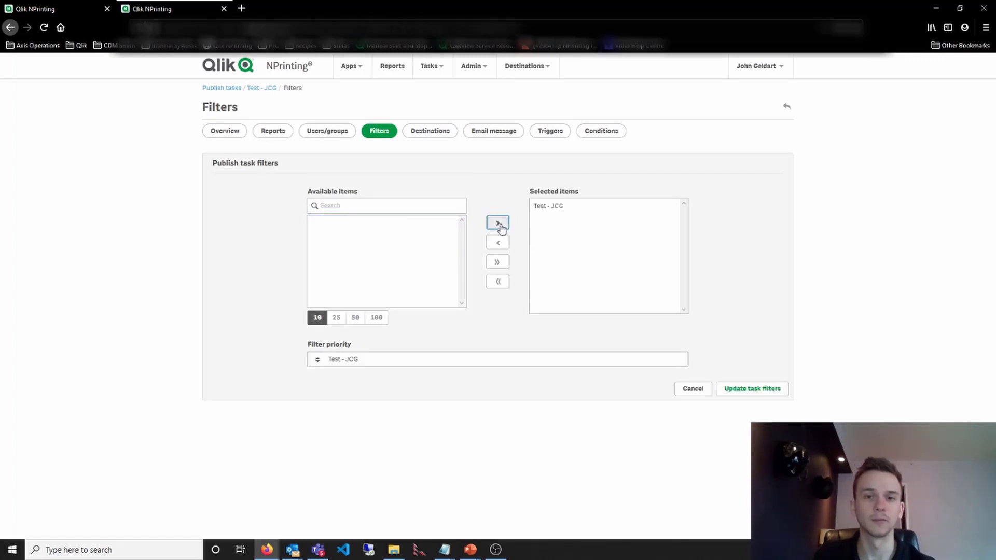
click(571, 207)
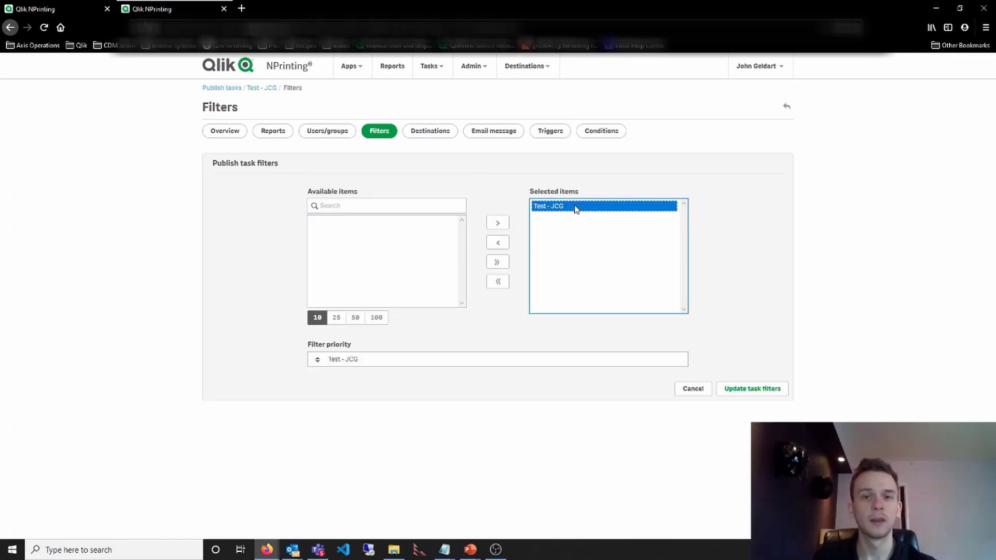
Remove the Test - JCG filter from the selected items, add all available filters back, and update the task filters
click(507, 247)
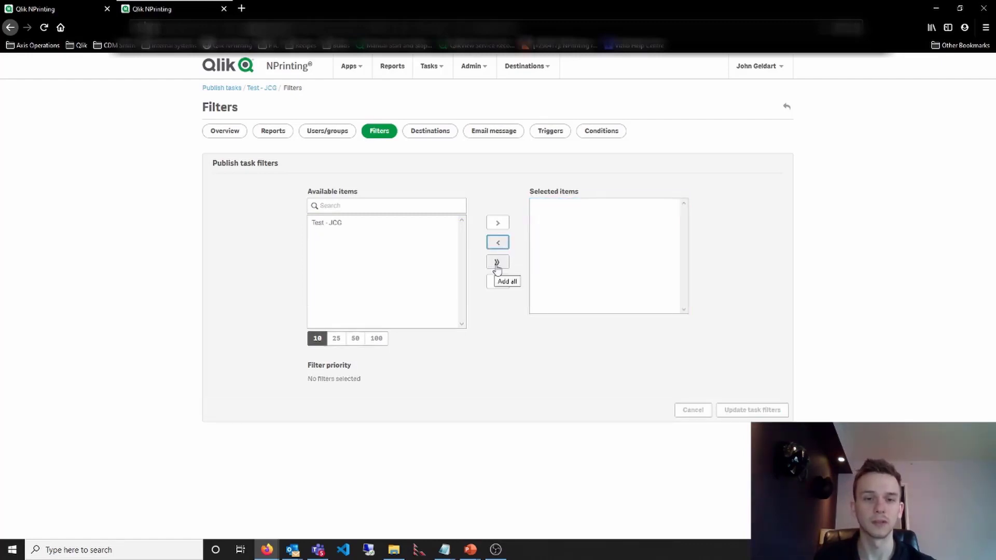
click(497, 265)
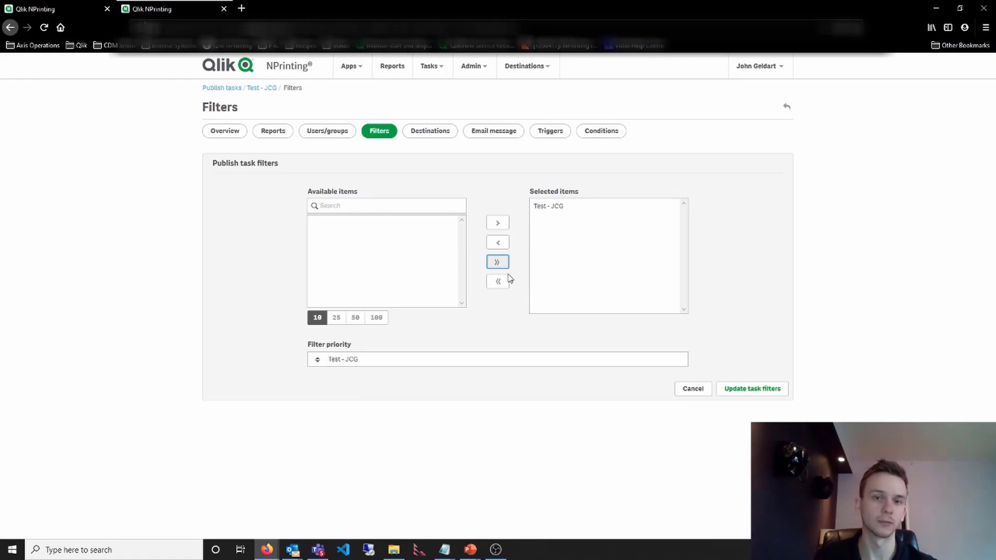
click(499, 282)
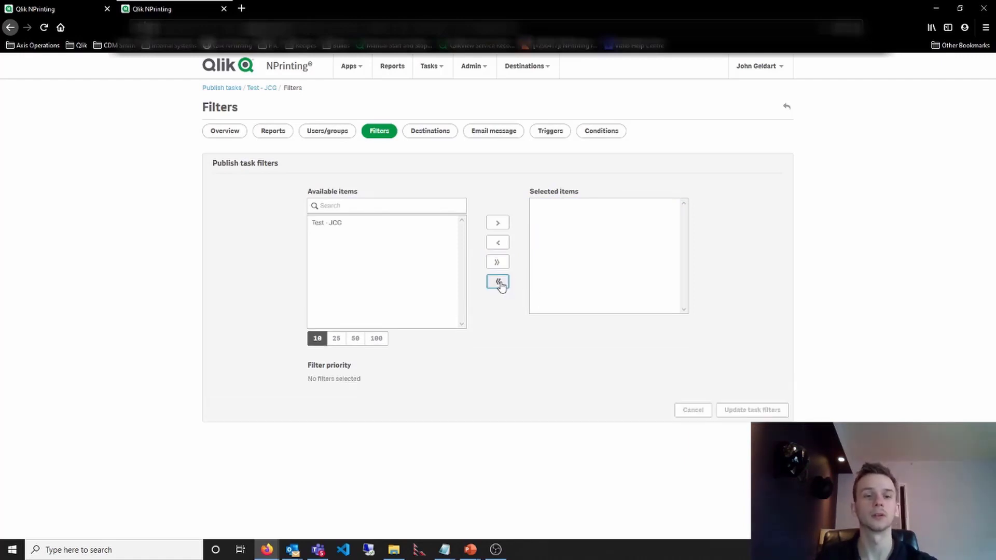
click(498, 264)
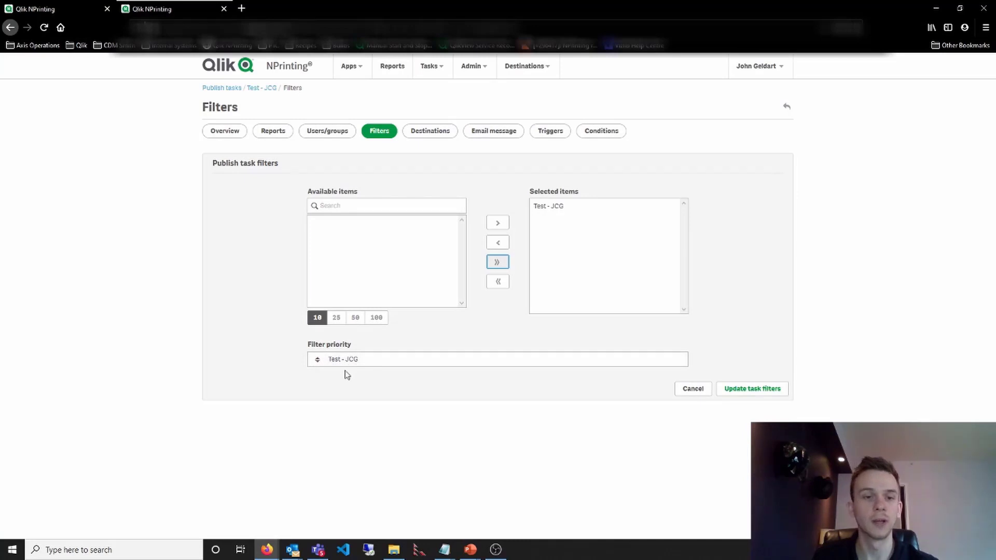
click(748, 393)
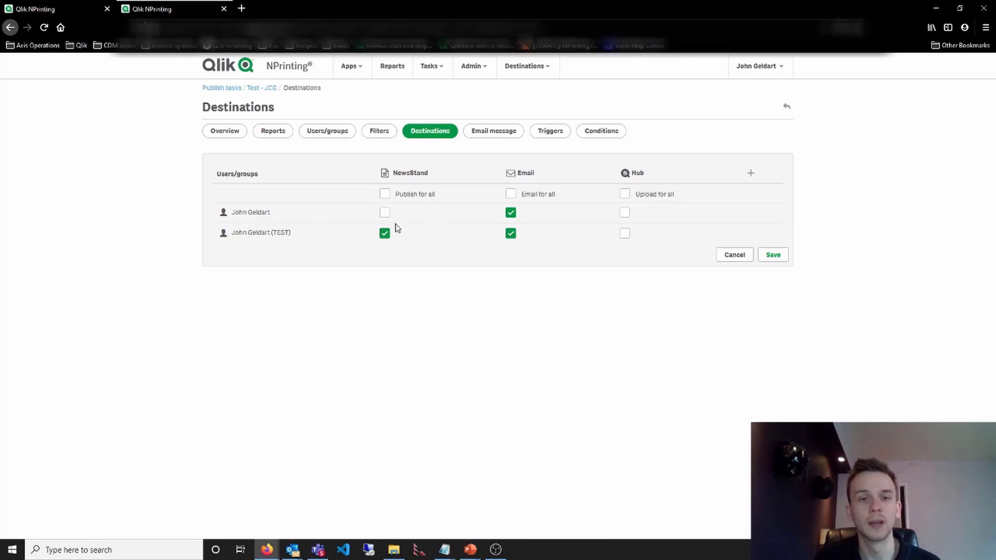
In the task destinations, enable NewsStand for the first recipient, clear that recipient's individual Email option and choose Email for all
click(385, 215)
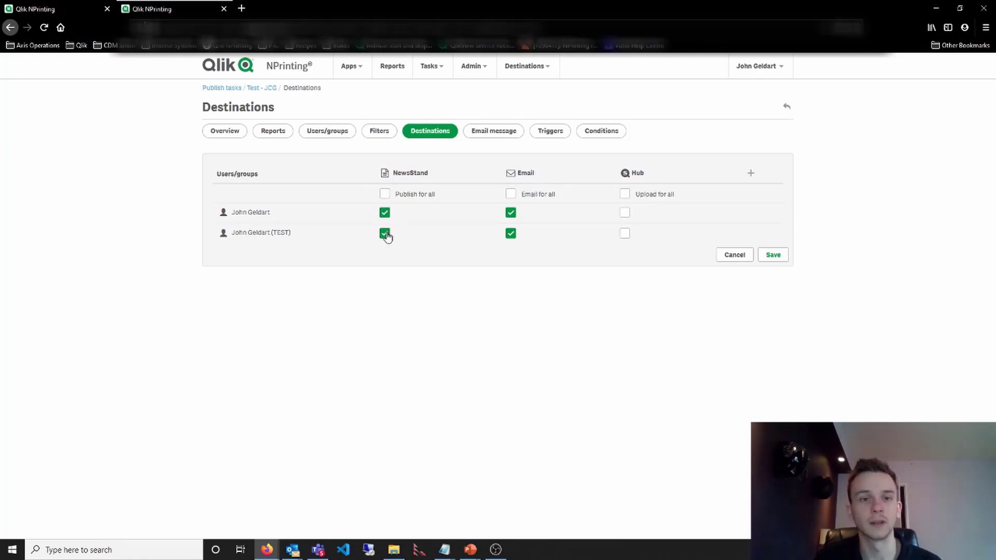
click(512, 213)
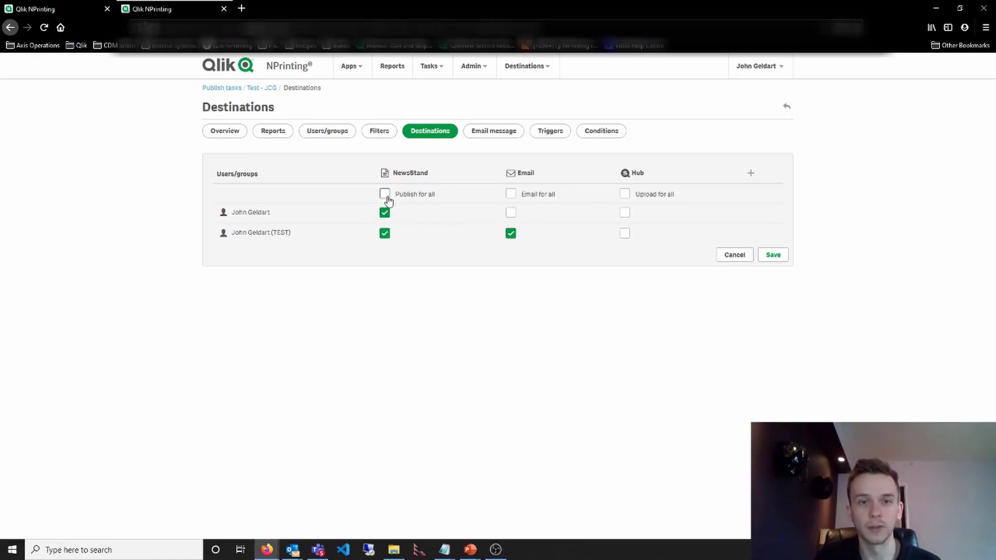
click(511, 197)
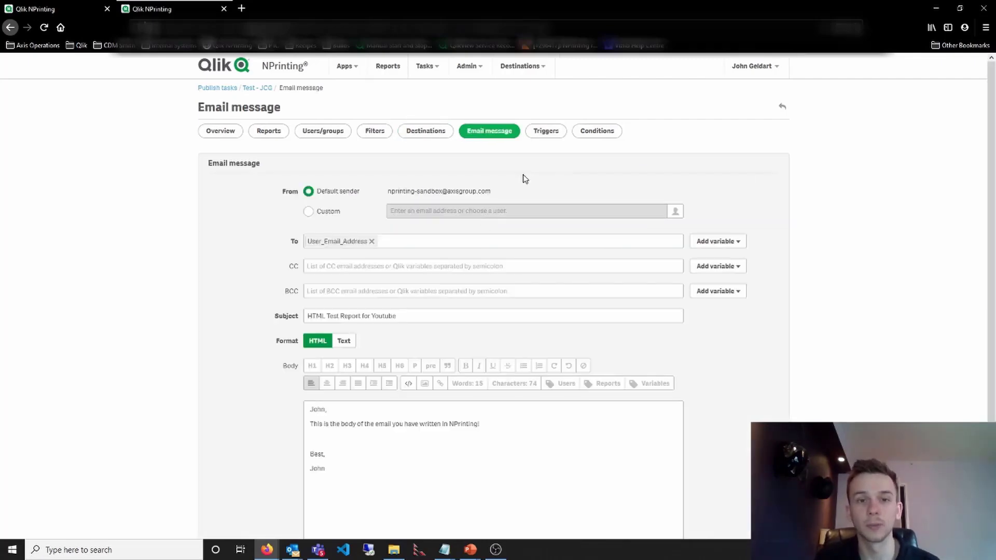
Examine the email message's default sender address, CC and BCC fields, and subject line
scroll(525, 177, down, 1)
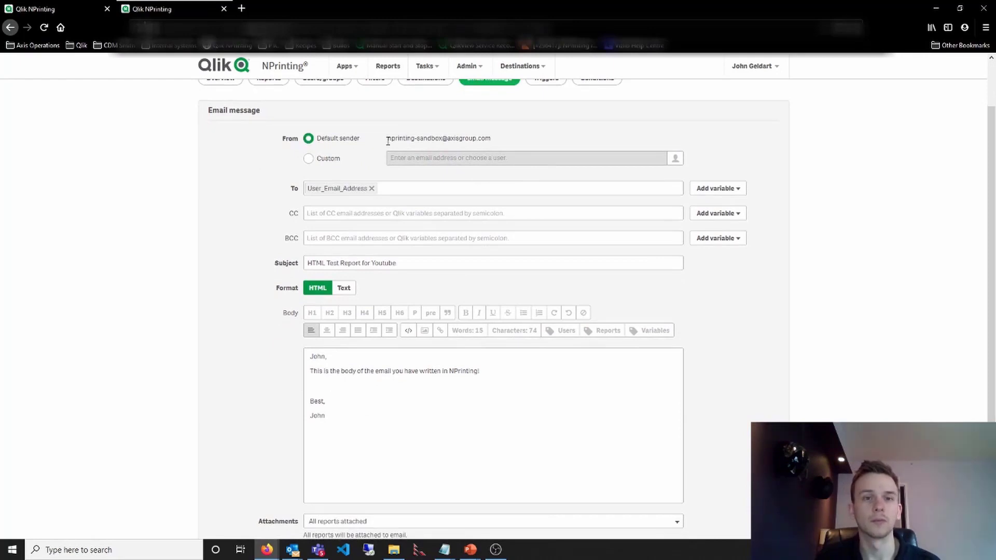
drag(388, 142, 498, 145)
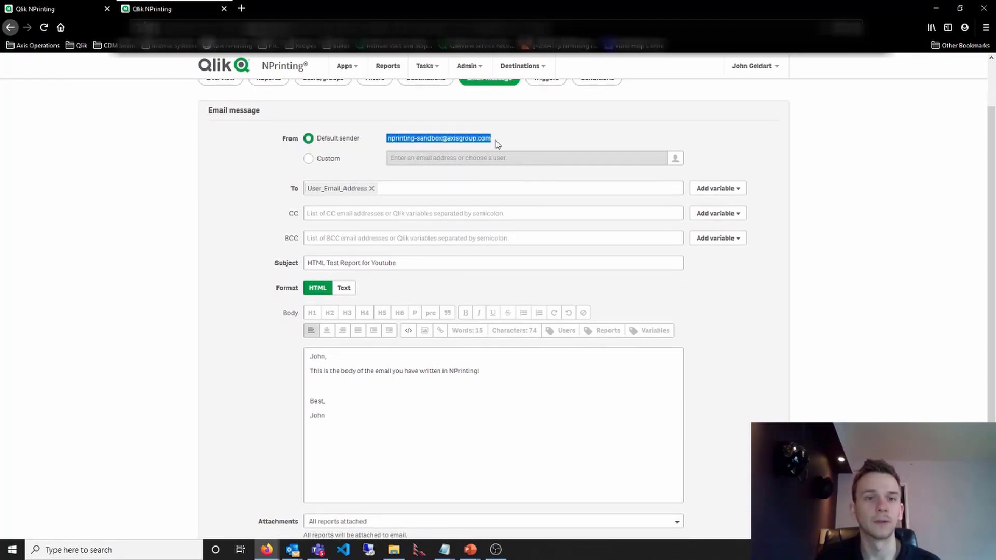
click(497, 144)
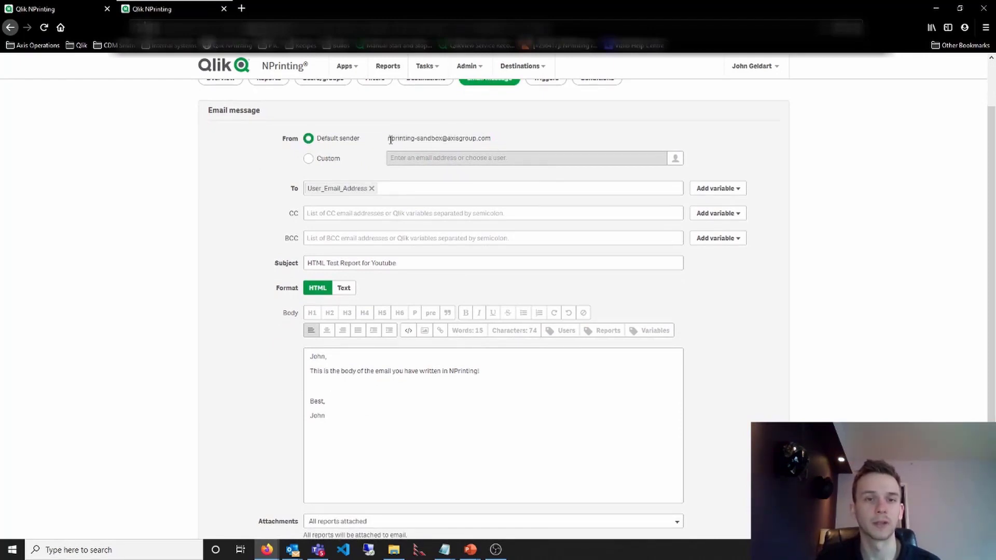
drag(390, 141, 464, 148)
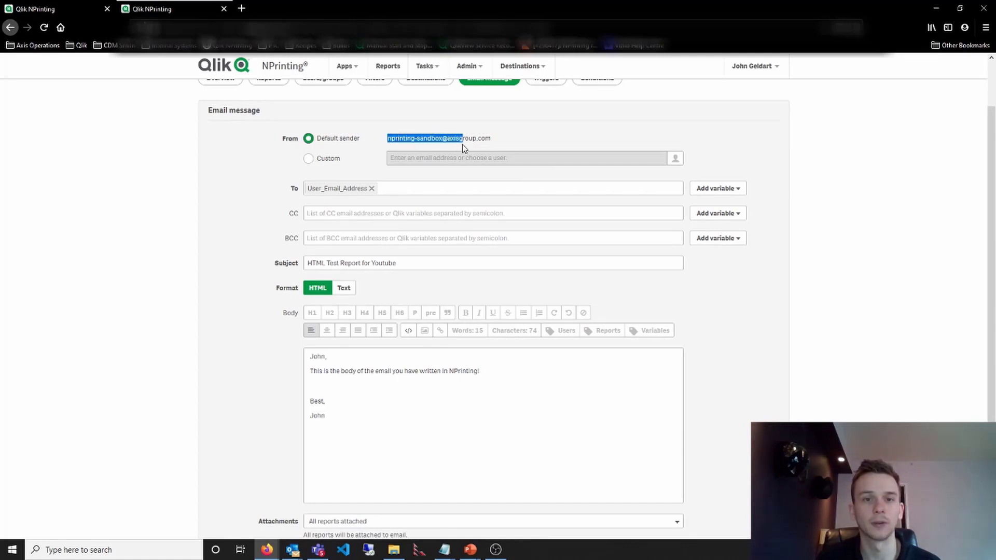
click(495, 146)
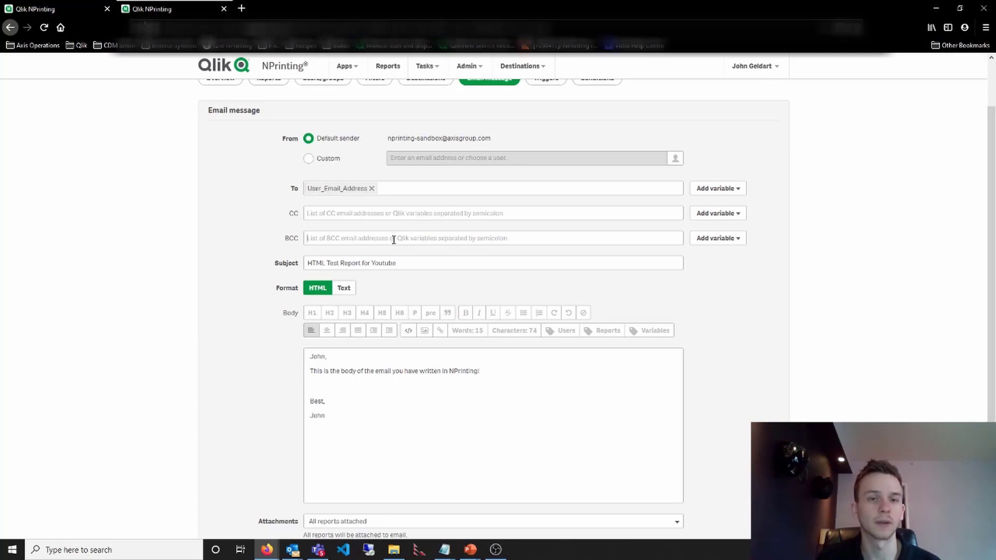
click(325, 264)
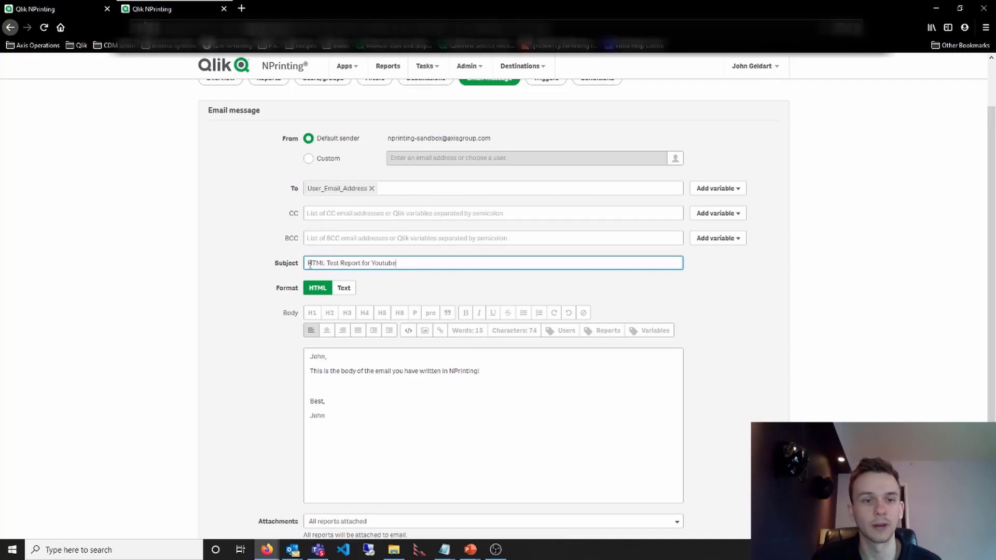
drag(308, 265, 401, 267)
click(400, 266)
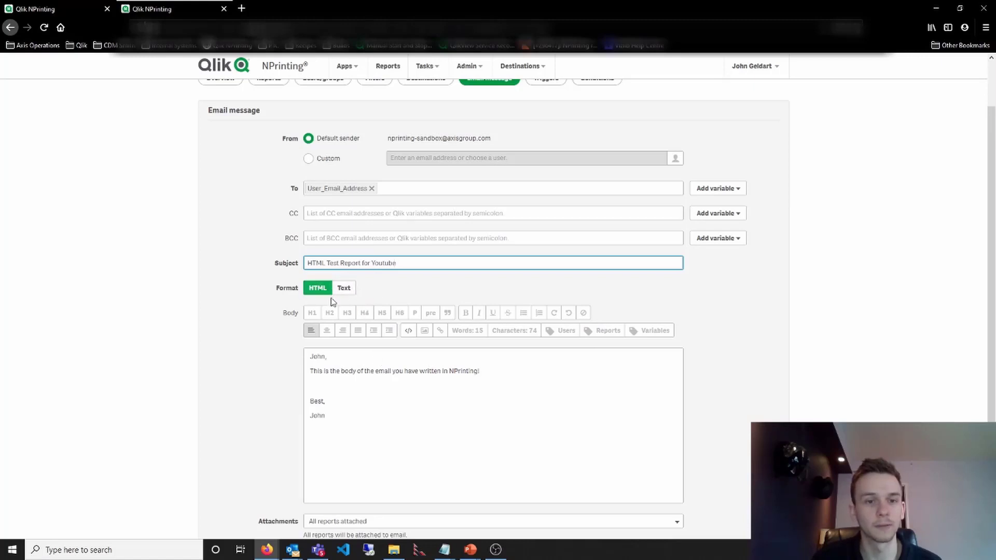
Review the HTML format and body text of the email message
scroll(375, 368, down, 1)
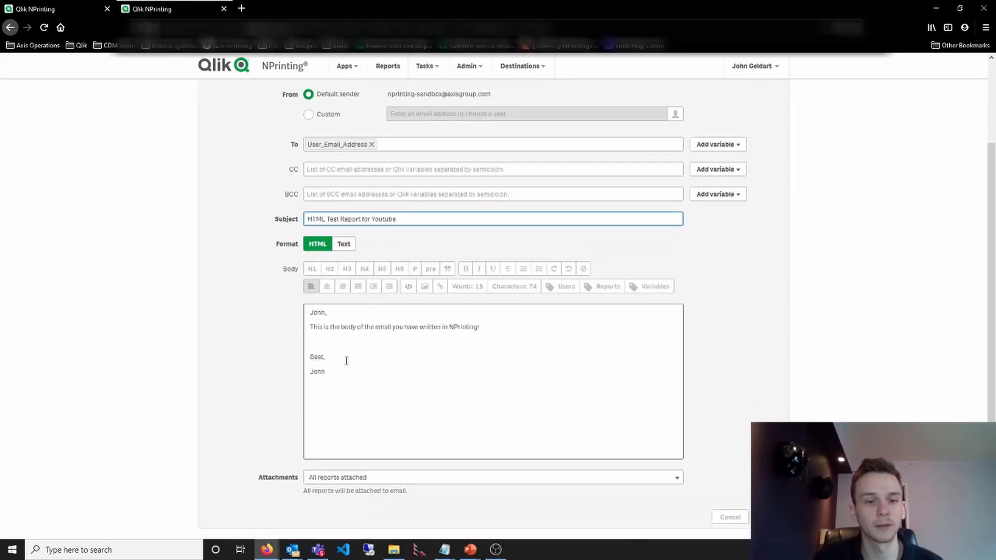
click(449, 412)
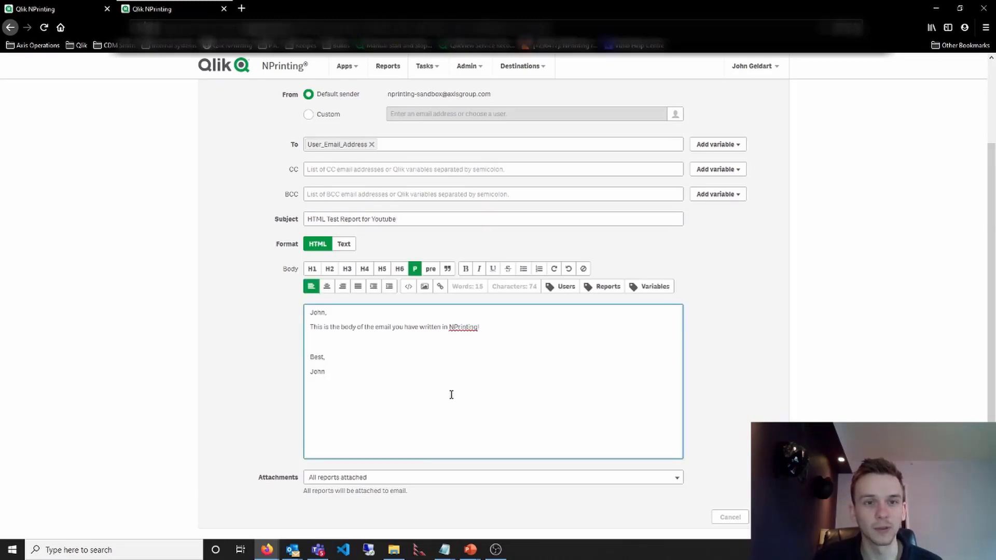
scroll(409, 308, up, 3)
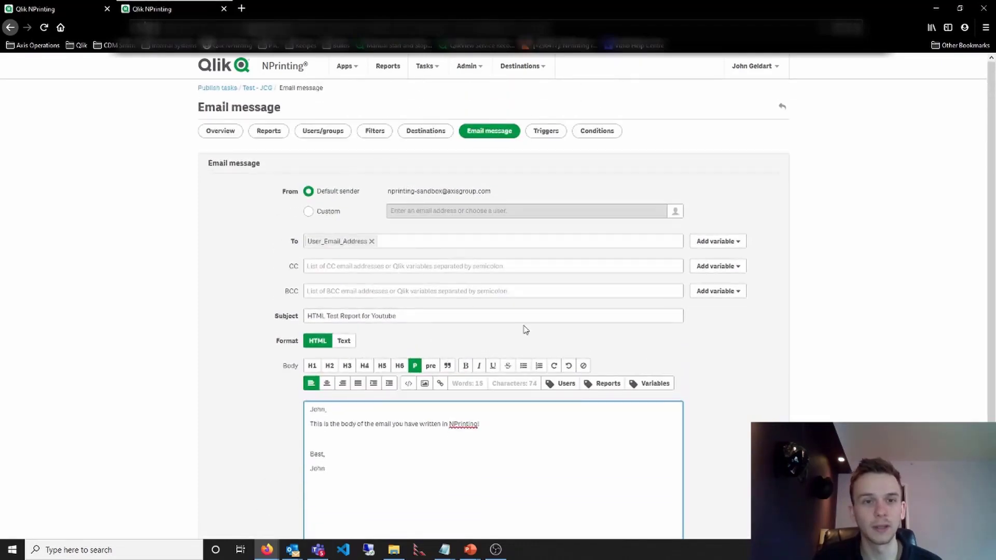
click(358, 434)
scroll(574, 438, down, 3)
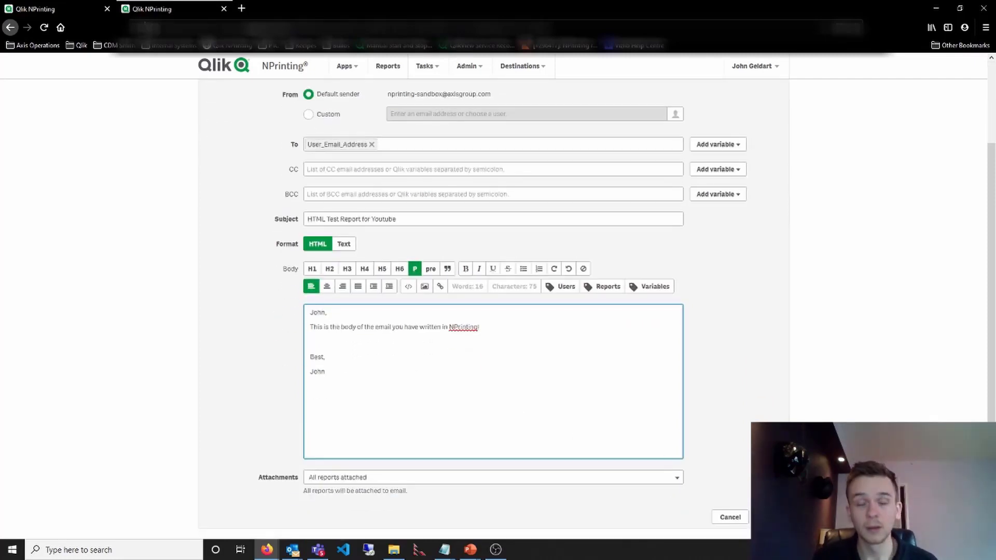
Try the Selected attachments option for the email, examine the listed report, and return the attachments to All reports attached
click(537, 477)
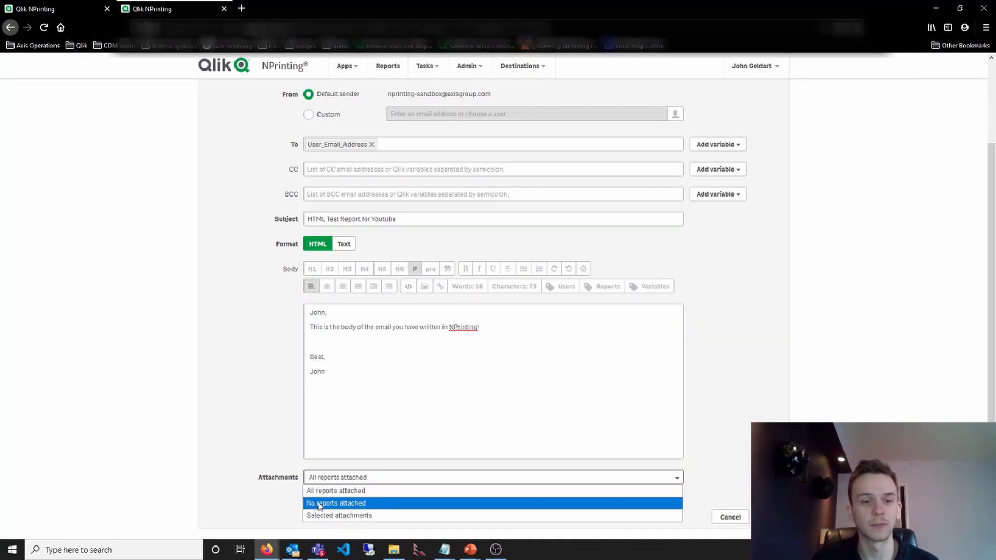
click(368, 515)
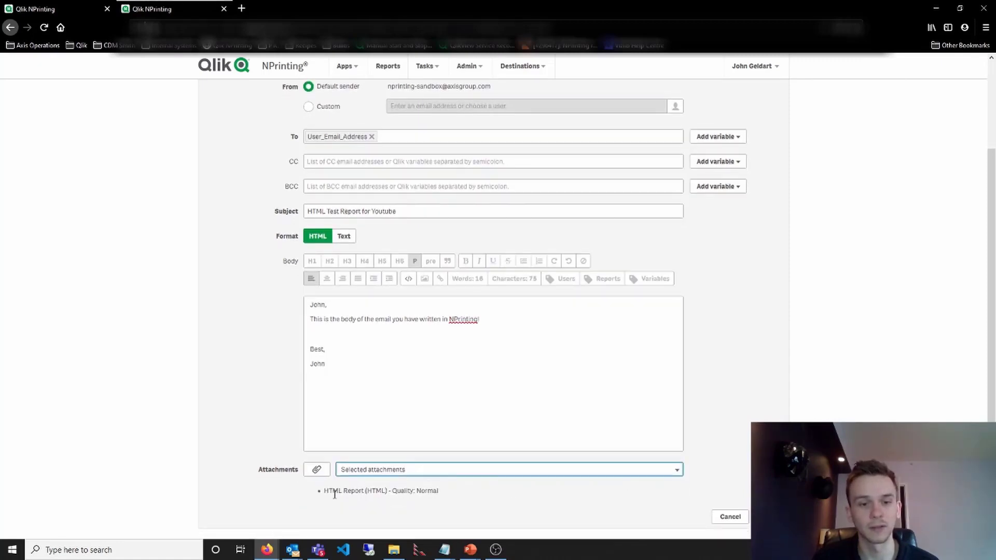
drag(331, 490, 440, 496)
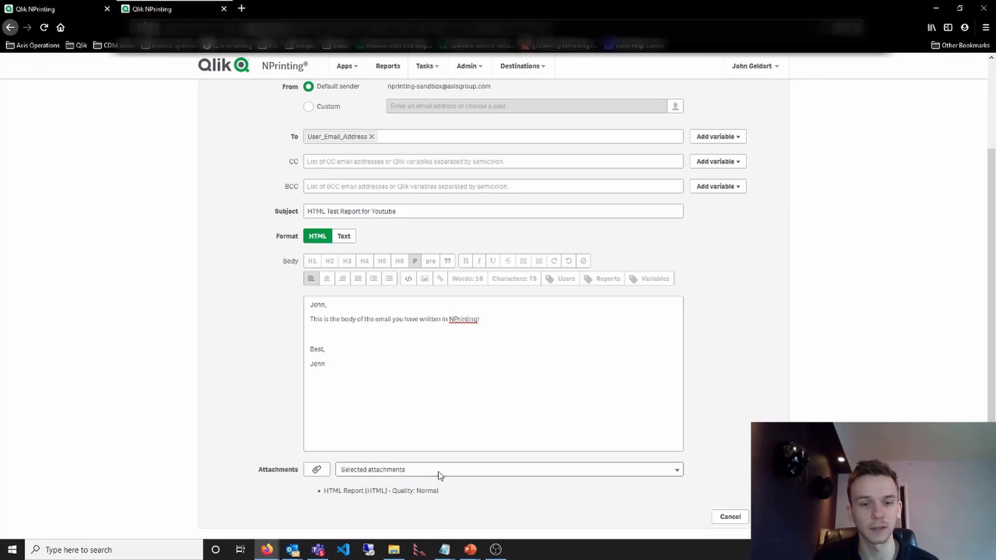
click(434, 475)
click(414, 484)
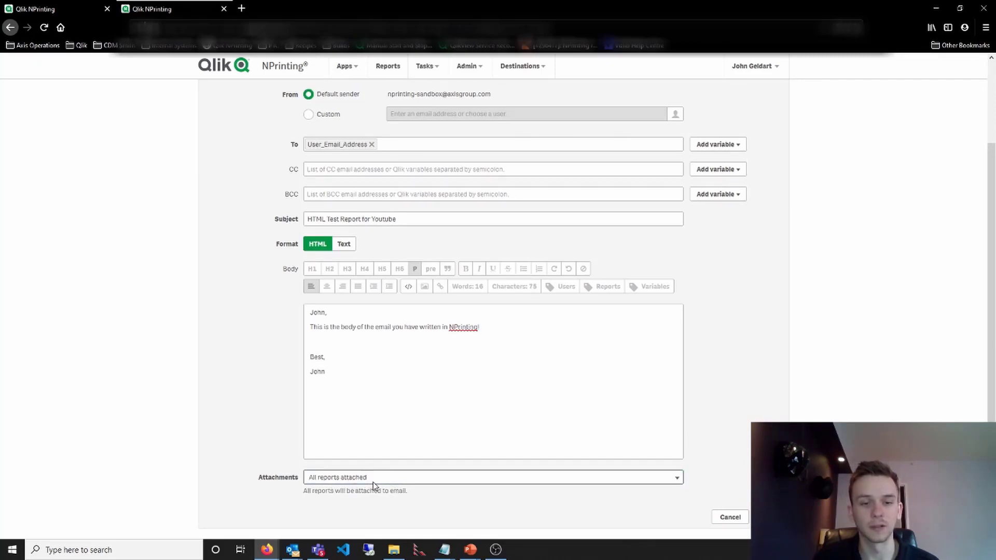
Save the email message settings for the publish task
scroll(427, 434, up, 3)
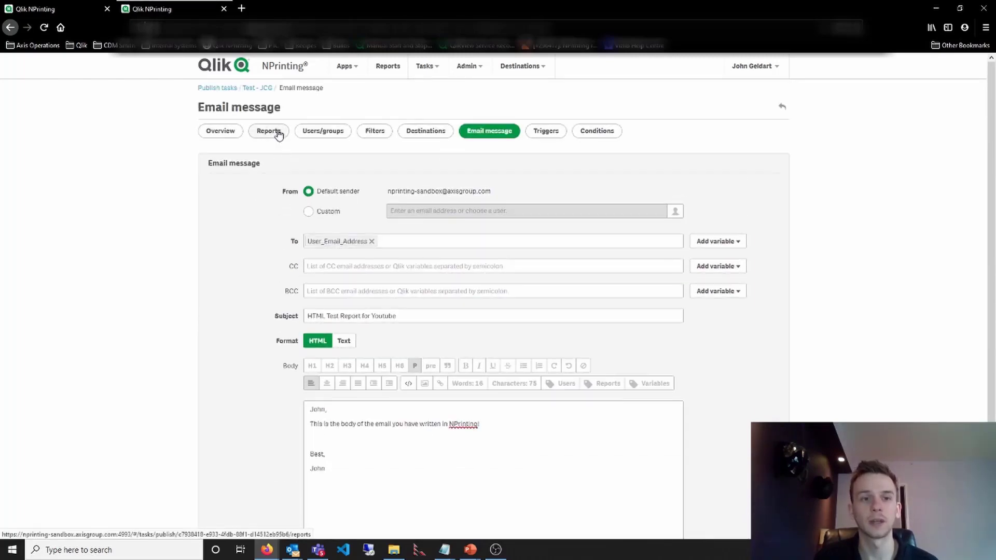
scroll(290, 208, down, 3)
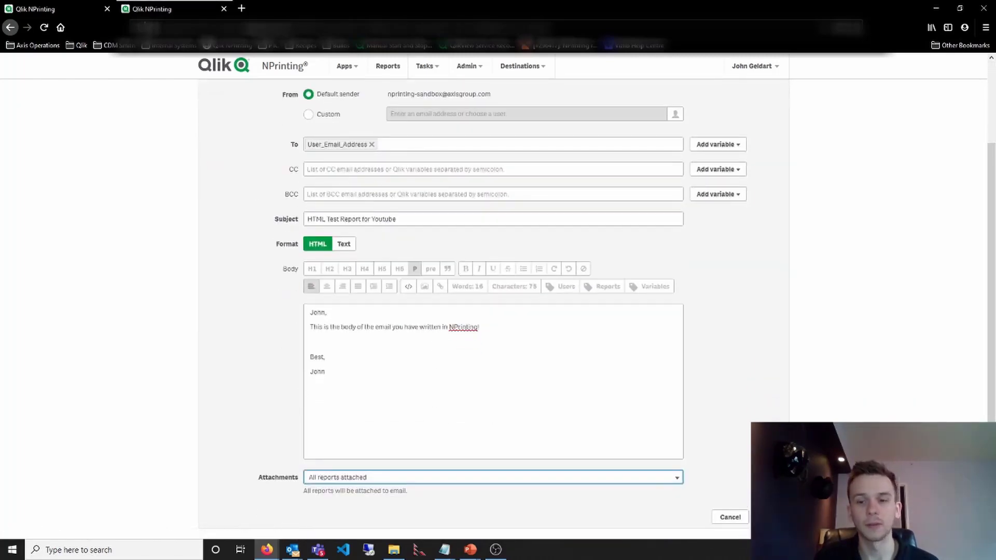
click(767, 518)
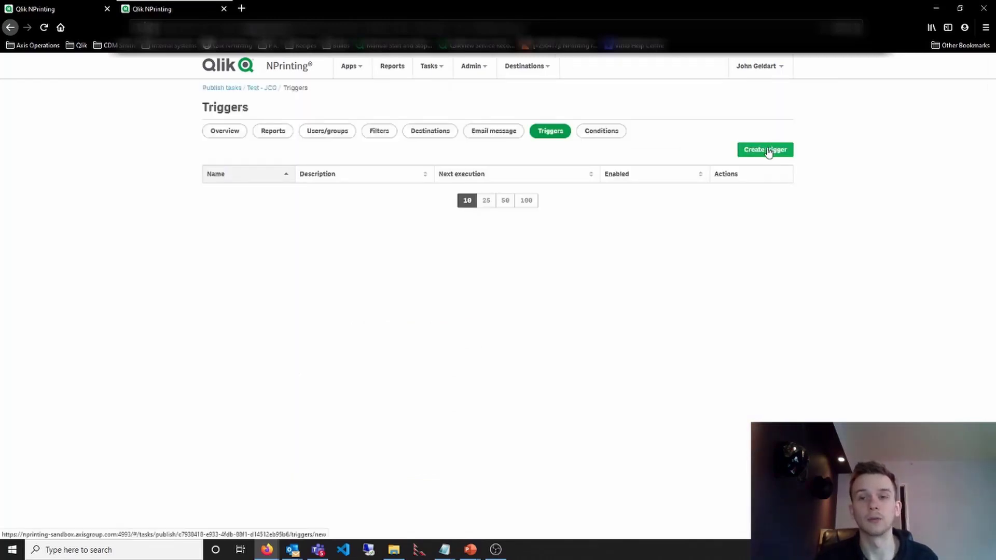
Start a new trigger for the Test - JCG task and check its name and description fields
click(769, 151)
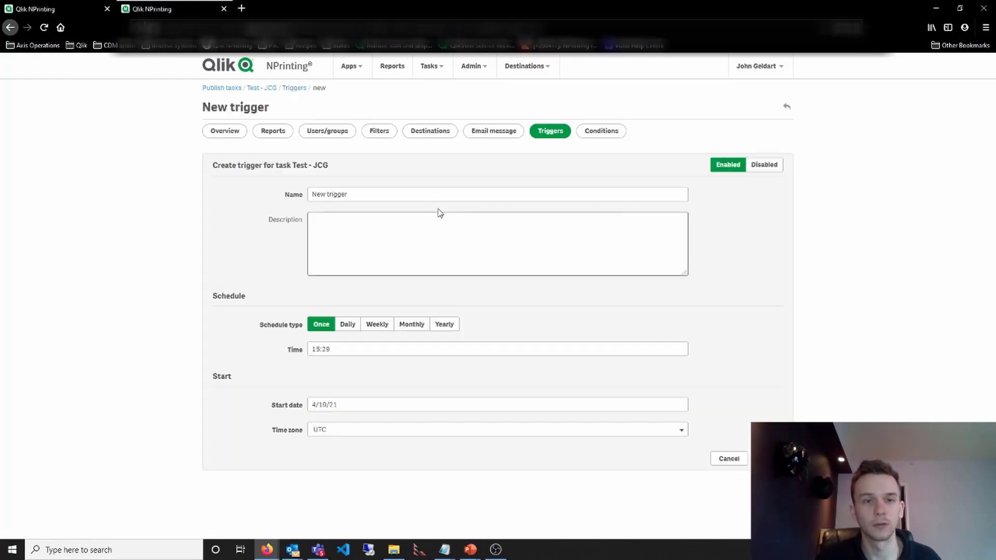
click(418, 196)
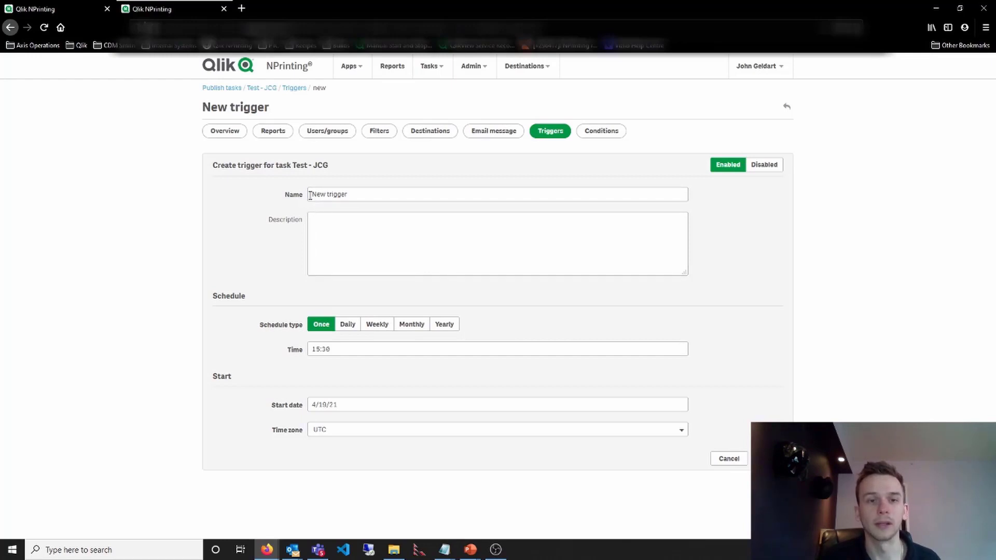
click(327, 222)
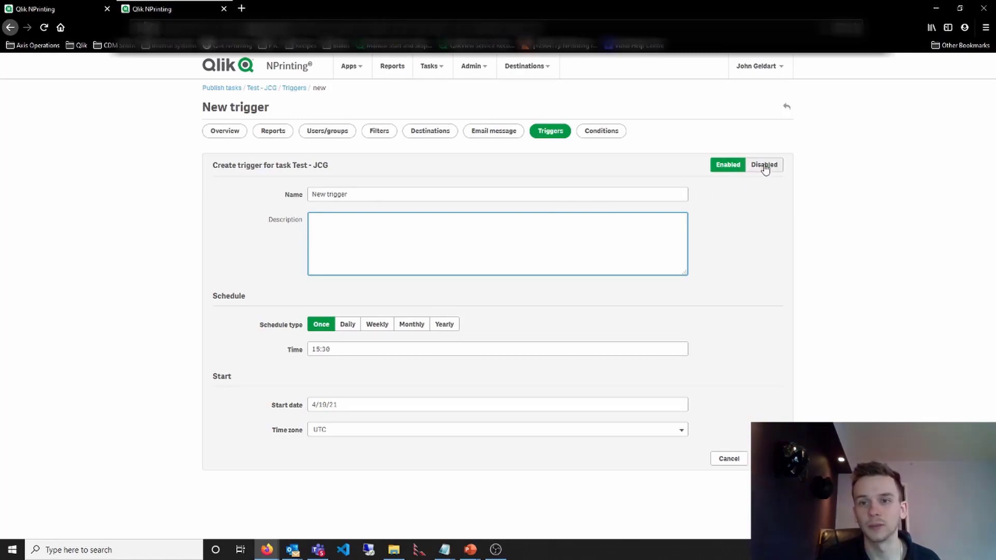
Try the Weekly schedule type for the new trigger, review its day and frequency options, and return to Once
click(391, 327)
scroll(403, 387, down, 2)
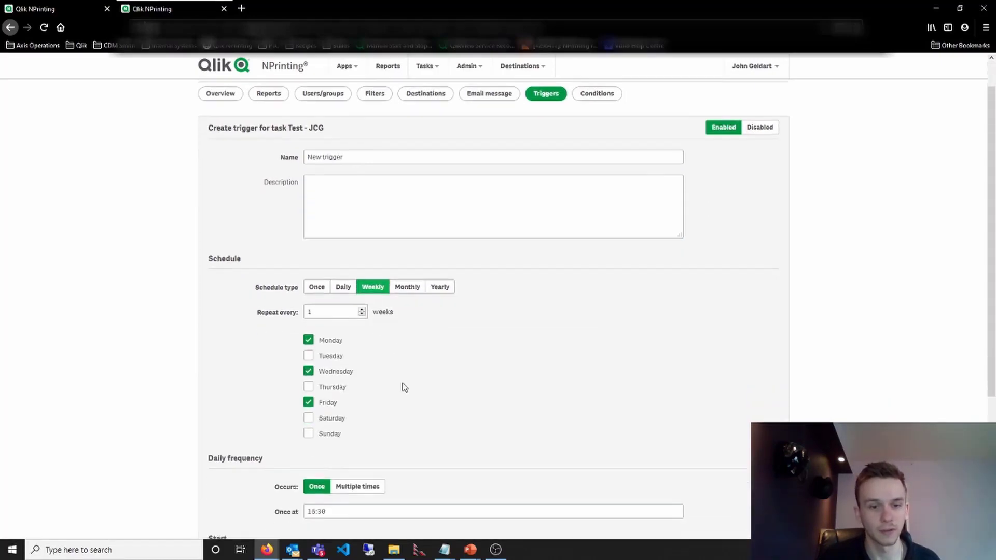
scroll(406, 397, down, 1)
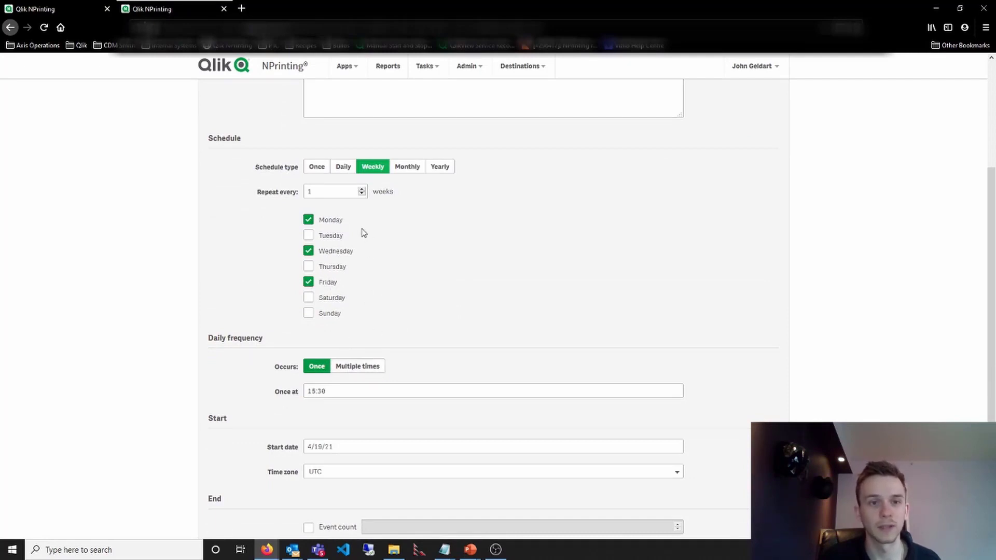
click(321, 174)
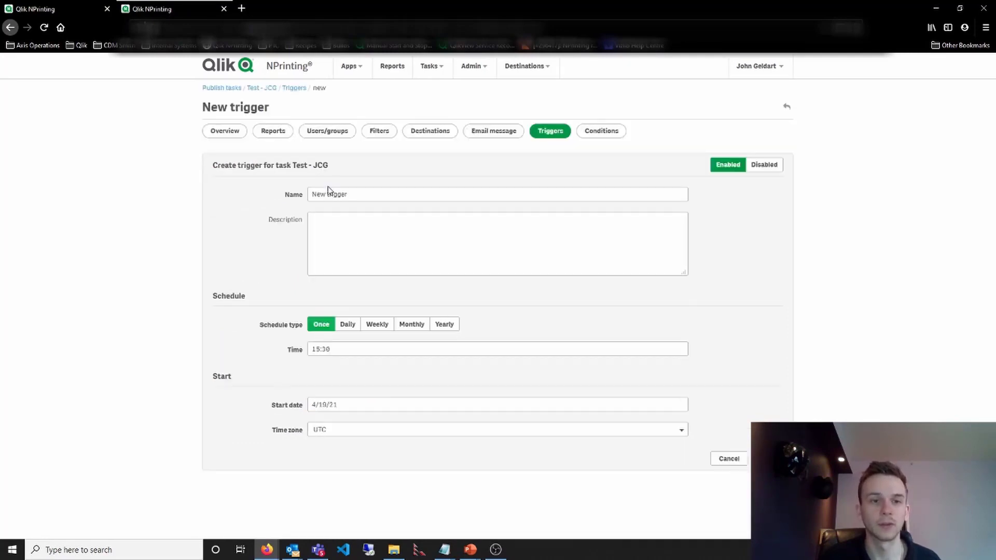
Check the start date and time choices for the new one-time trigger
click(338, 405)
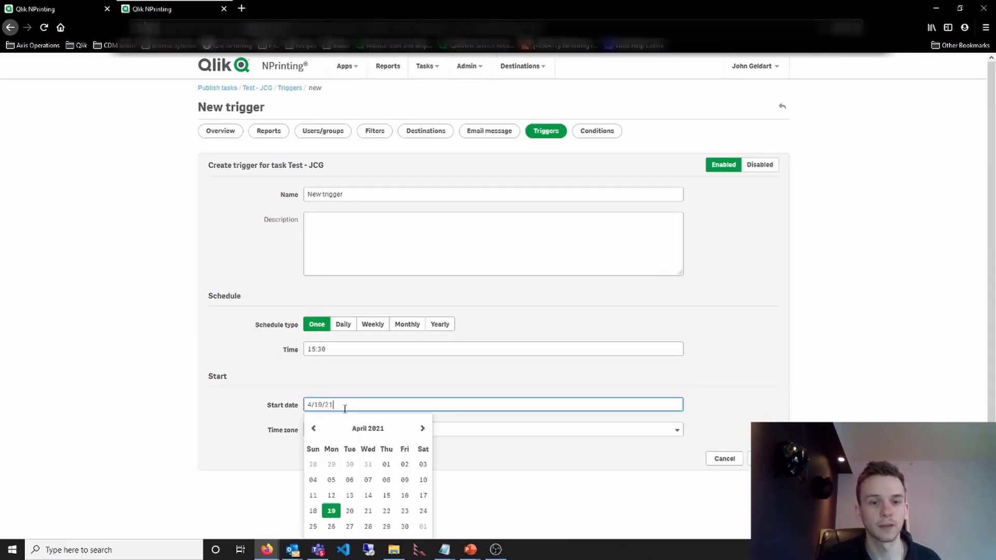
click(337, 353)
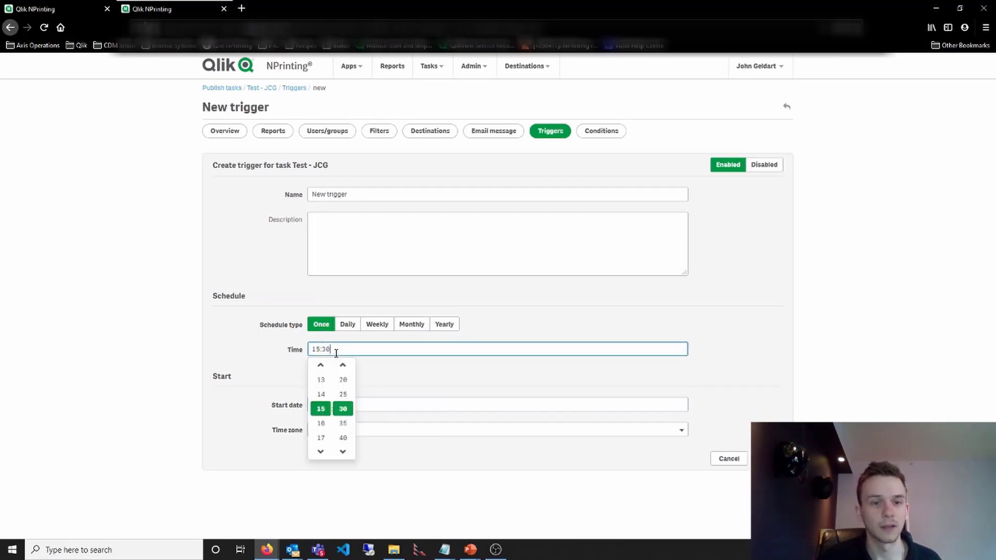
click(420, 376)
Set the new trigger's time zone to EST, create the trigger, and check the actions available for it
click(383, 430)
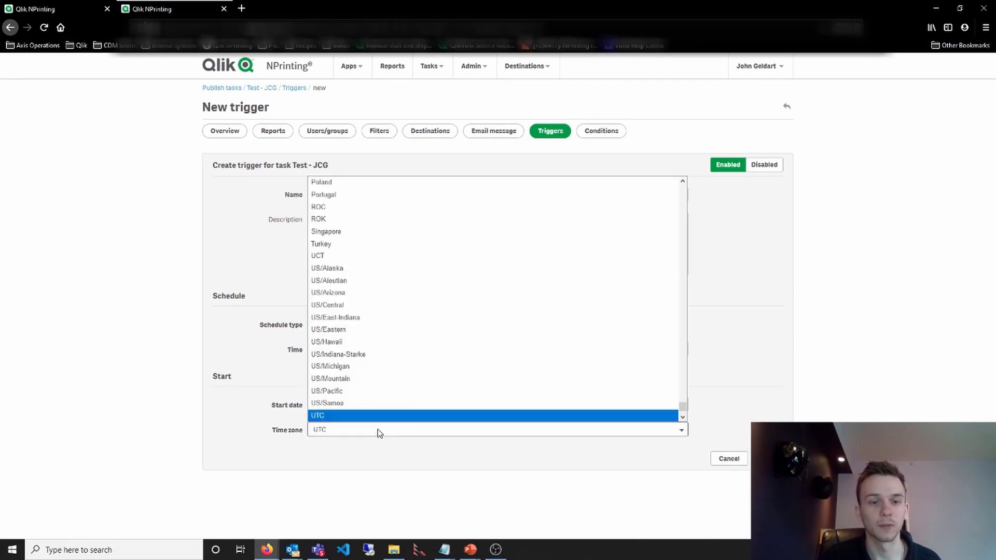
text(es)
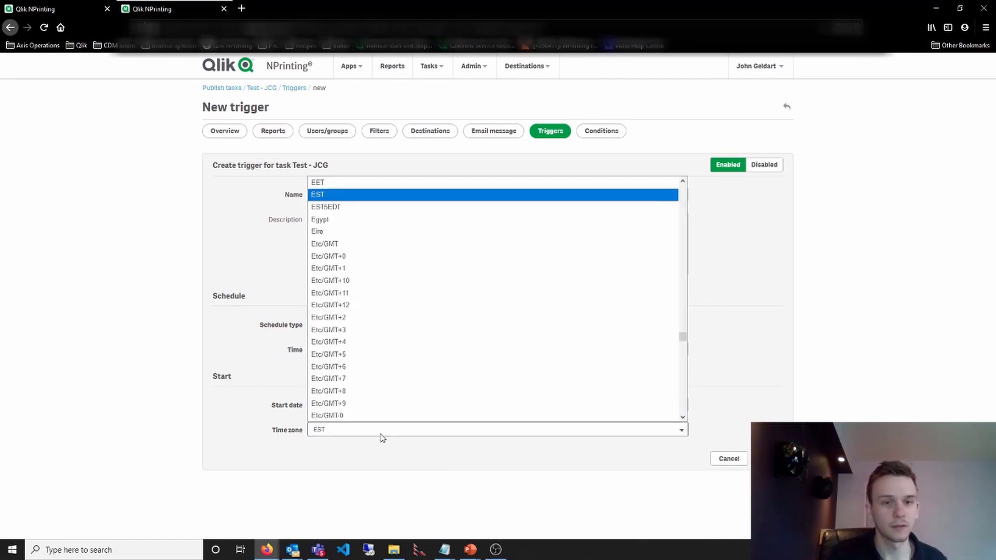
click(345, 196)
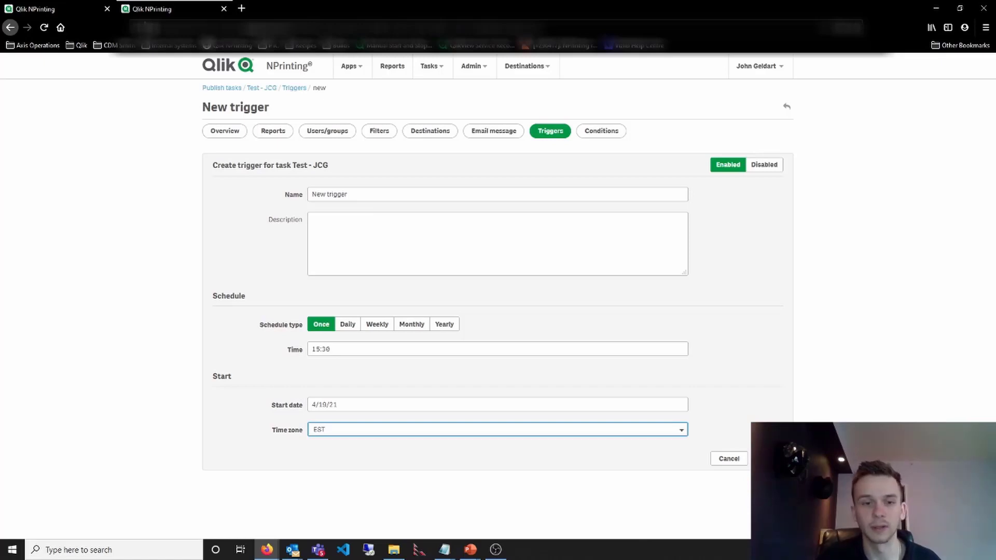
click(767, 459)
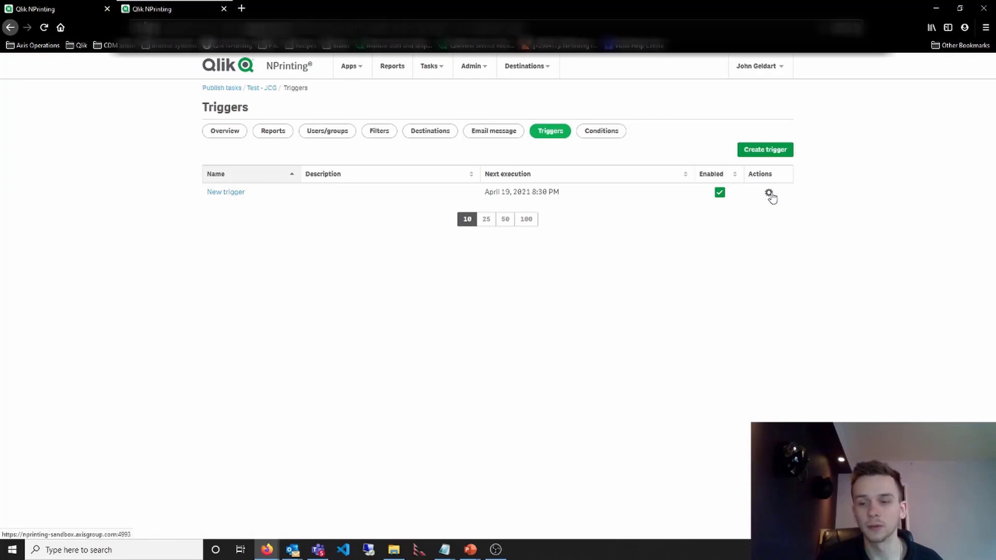
click(770, 196)
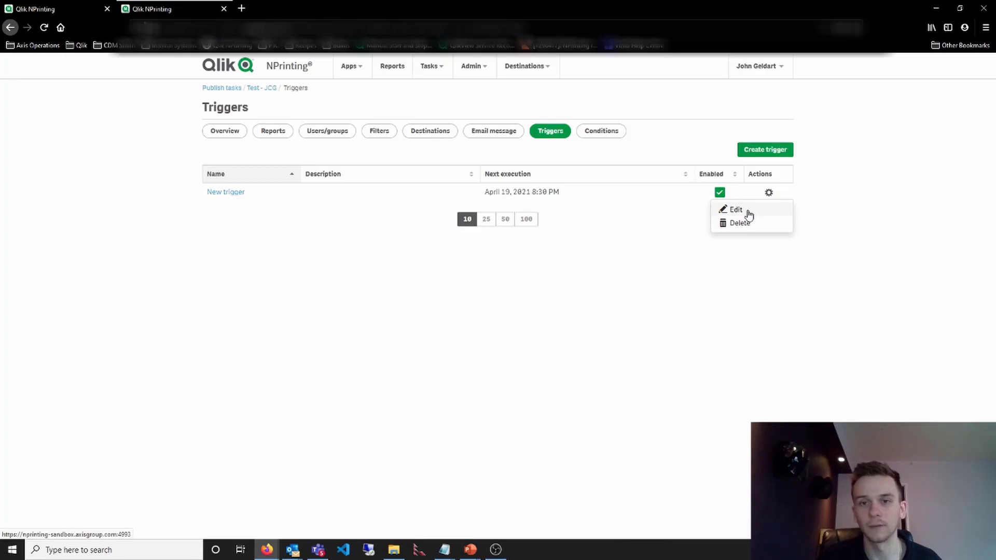
click(666, 229)
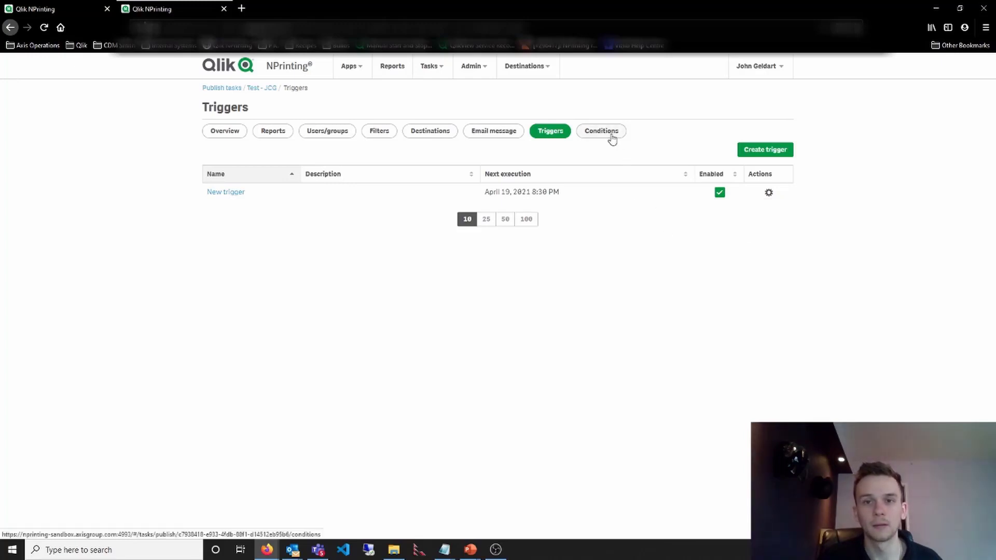
Add Test Condition to the publish task's conditions with True as the expected result
click(612, 136)
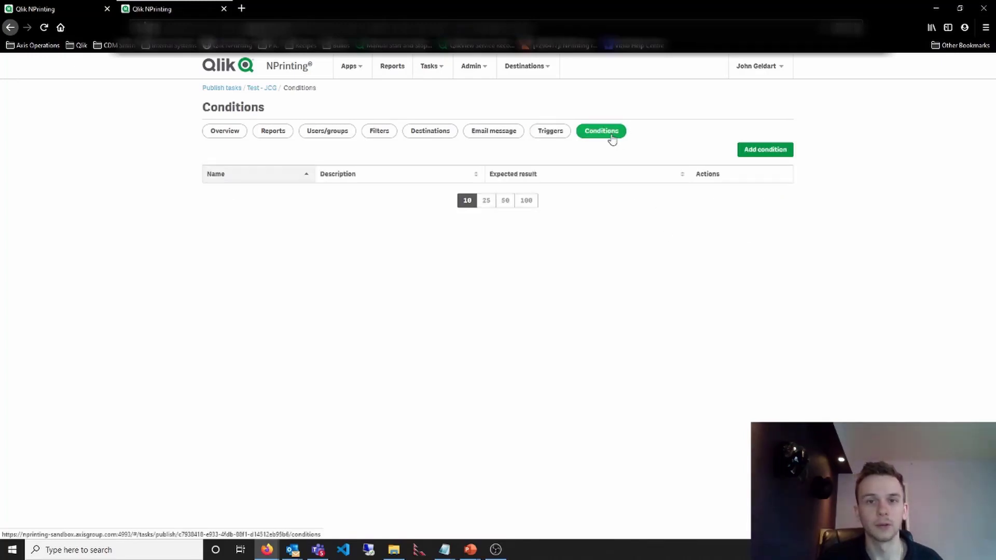
click(770, 151)
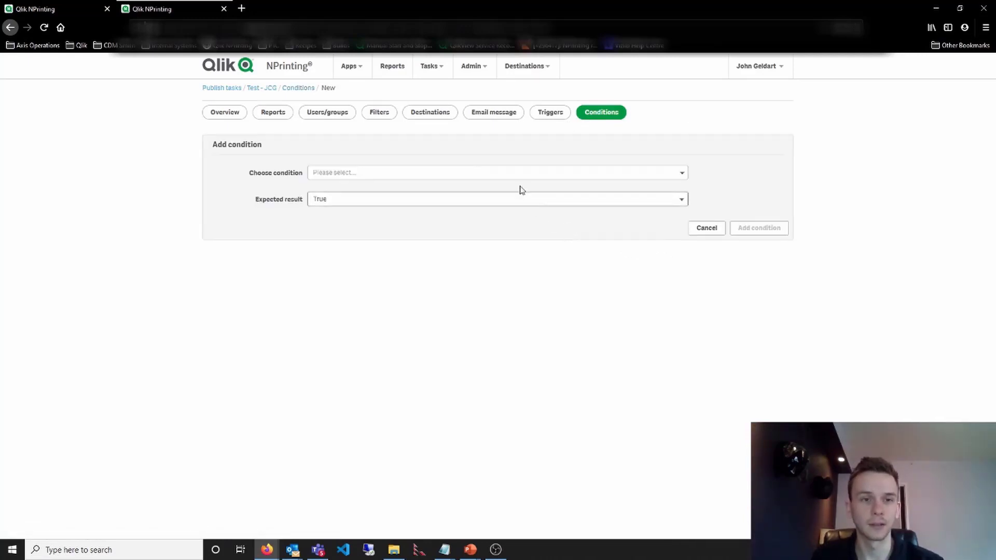
click(511, 177)
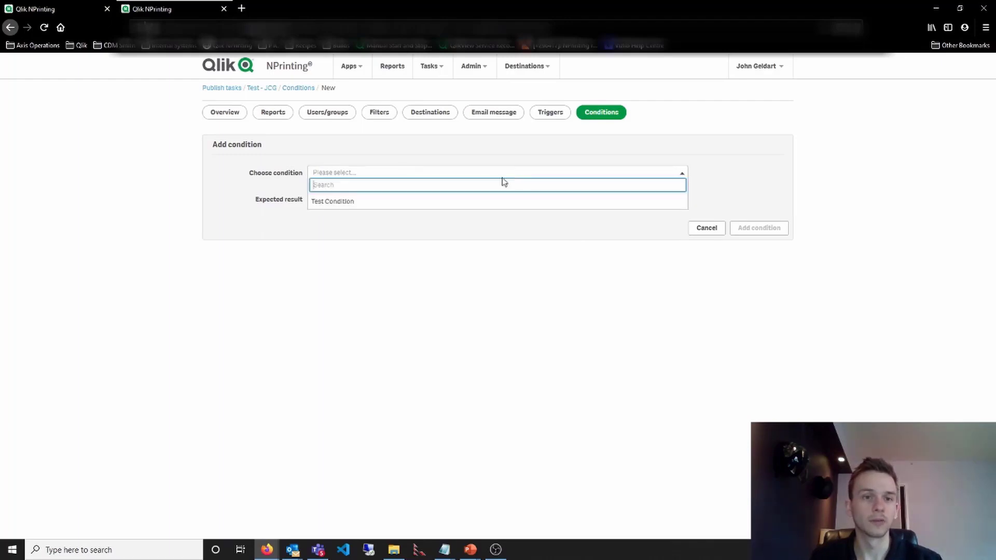
click(445, 207)
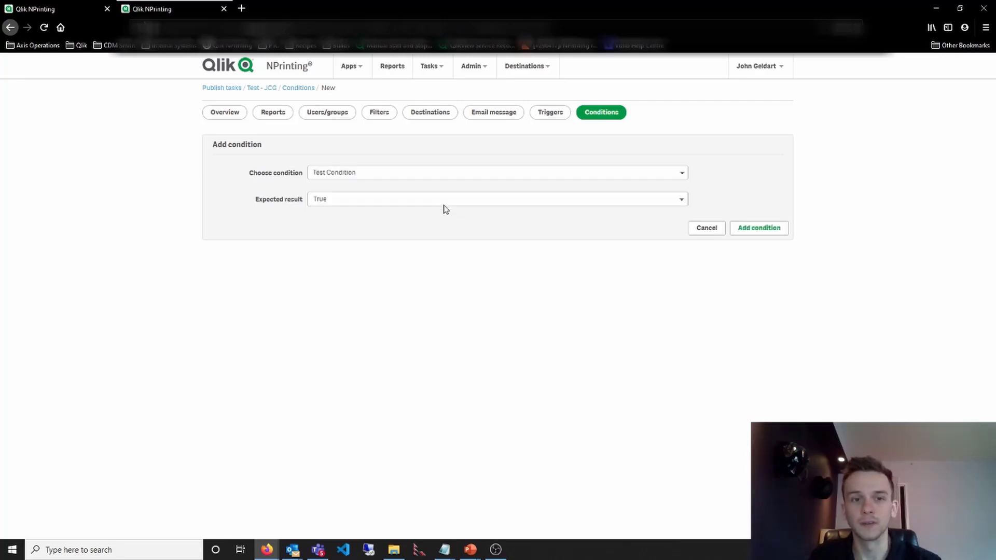
click(448, 202)
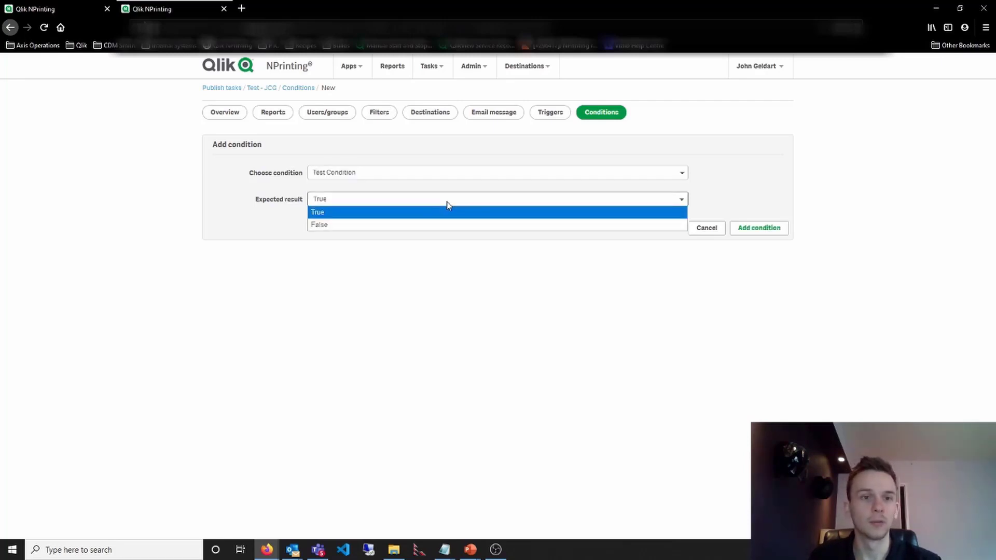
click(450, 202)
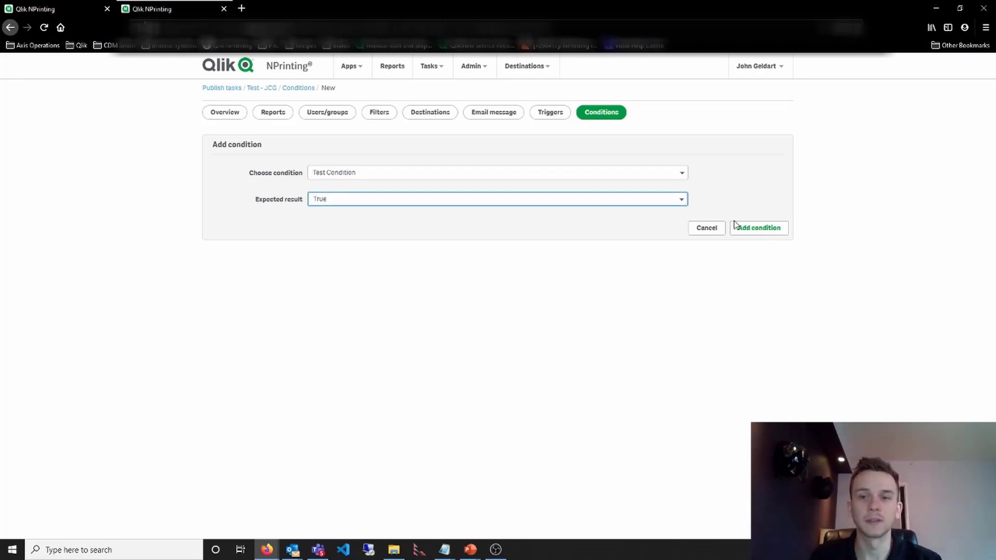
click(759, 228)
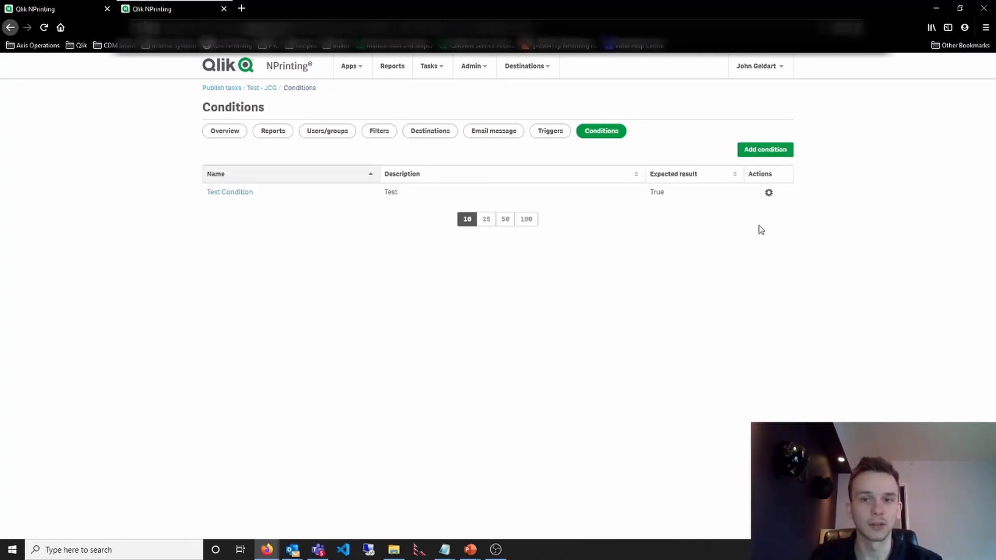
Remove Test Condition from the publish task's conditions
click(769, 193)
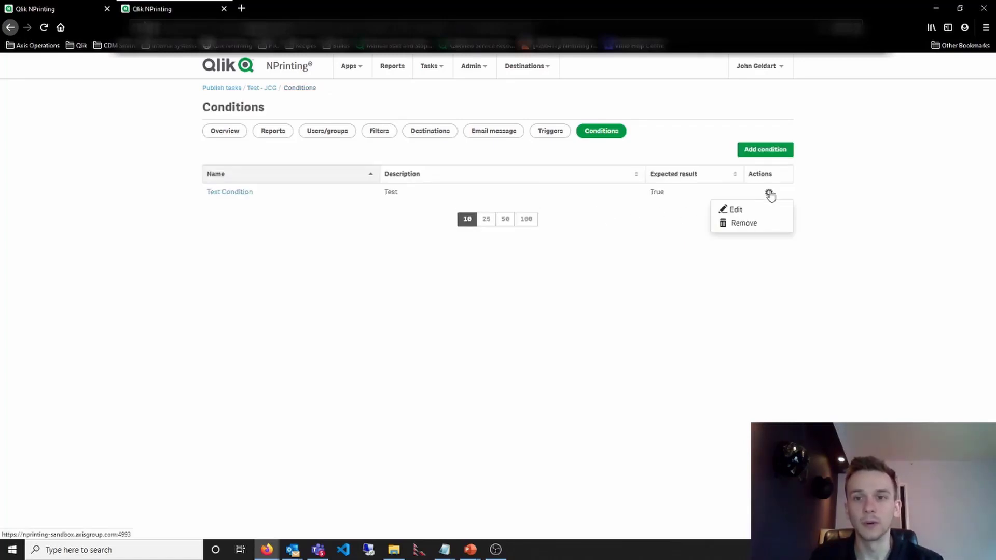
click(744, 223)
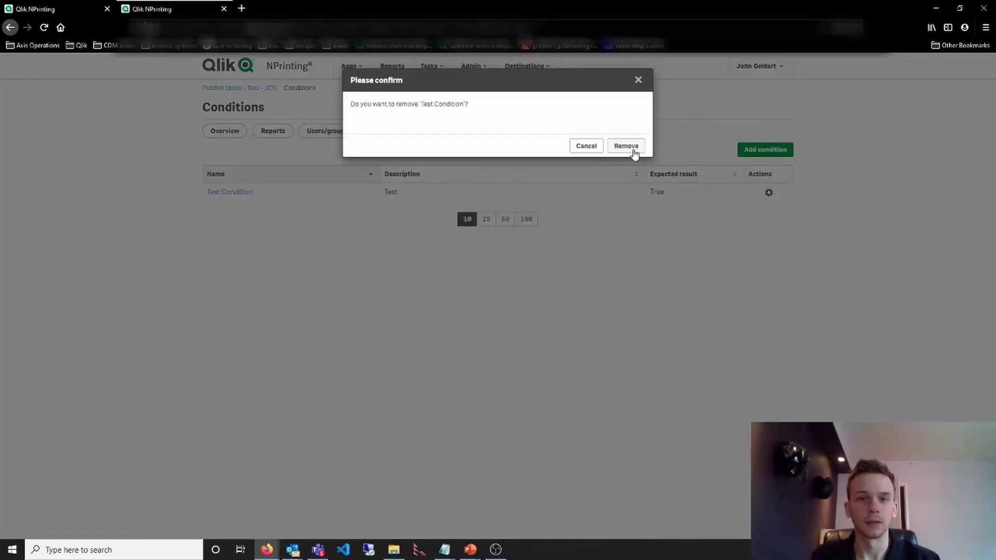
click(634, 152)
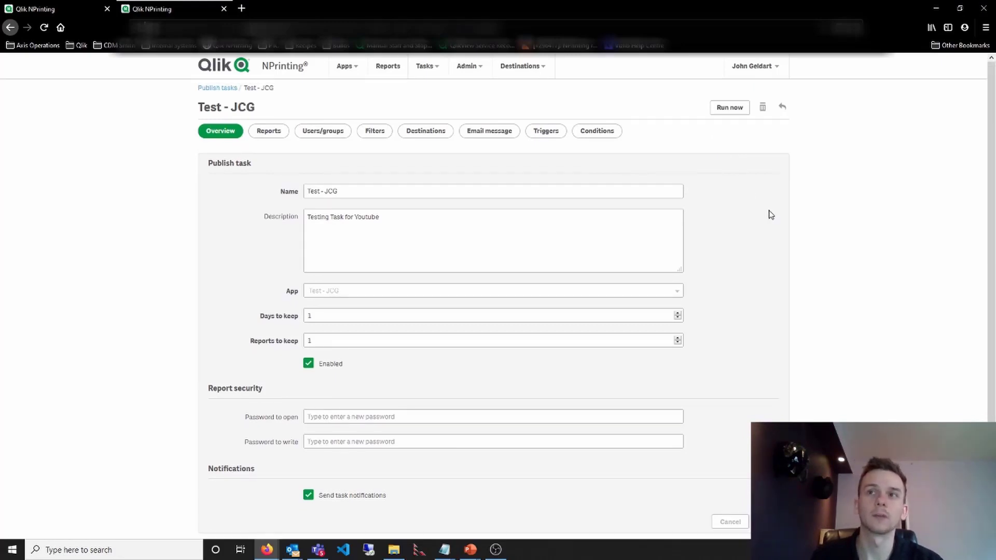
Run the Test - JCG task immediately and open its newest run from the task executions filtered by JCG
click(730, 108)
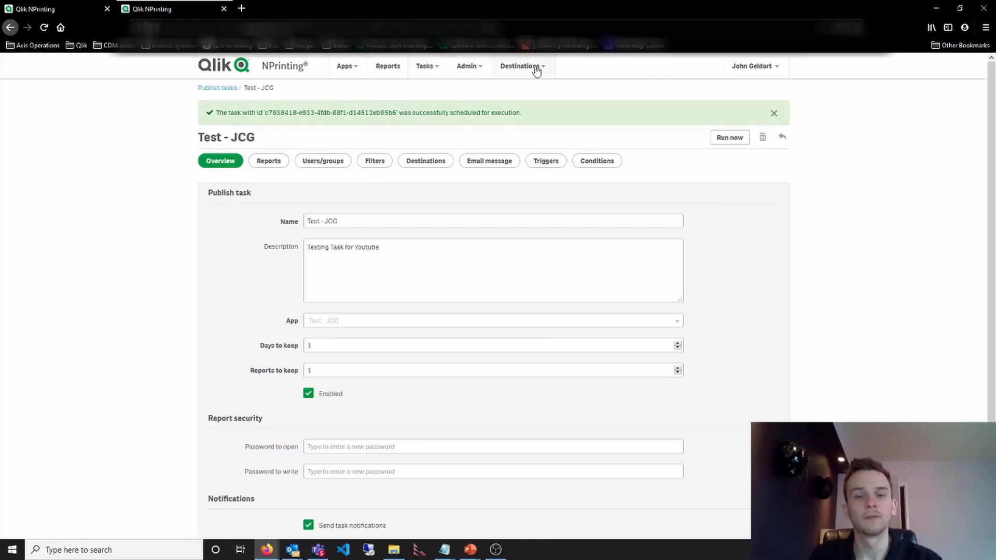
click(479, 67)
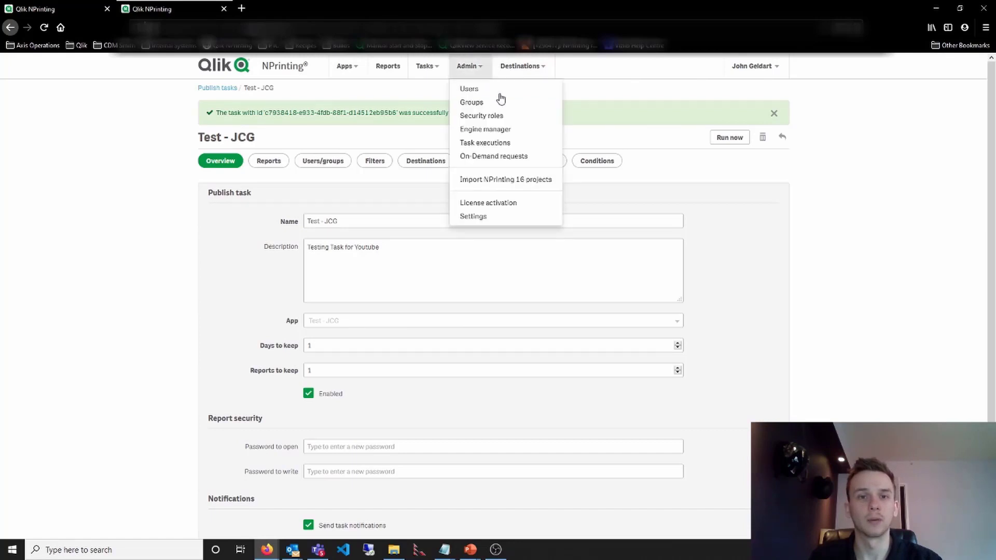
click(506, 143)
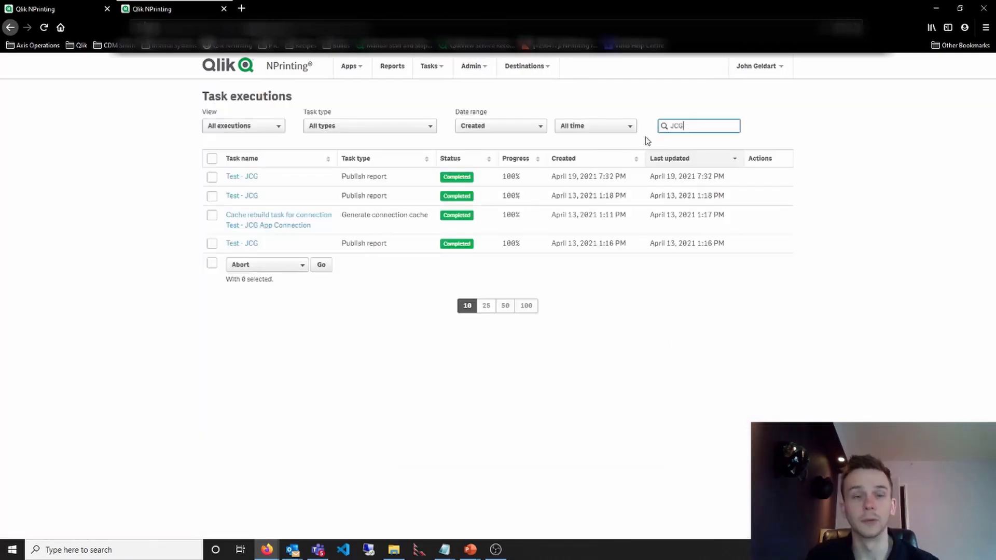
click(254, 179)
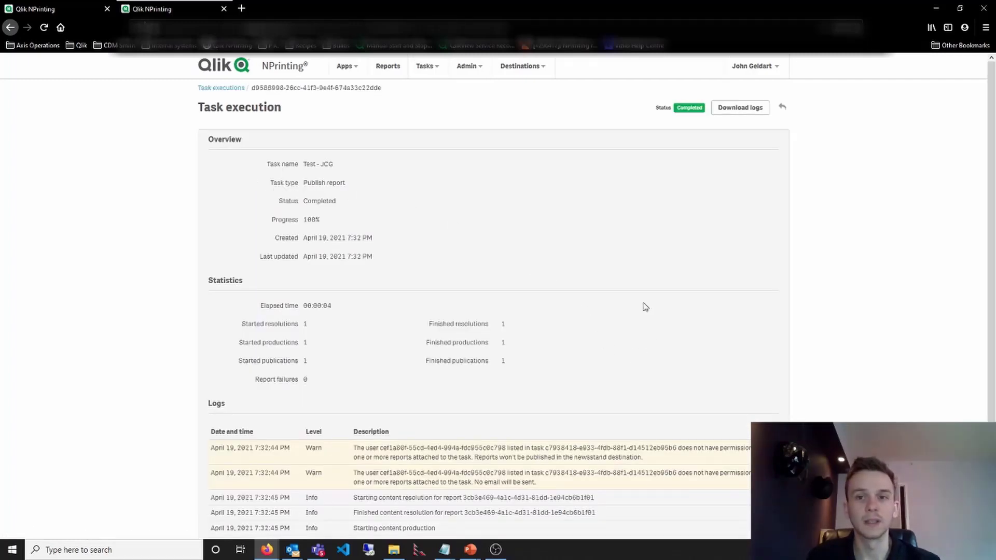
Review the task execution's log entries, download the logs to read in Notepad, and close the log file
scroll(549, 330, down, 2)
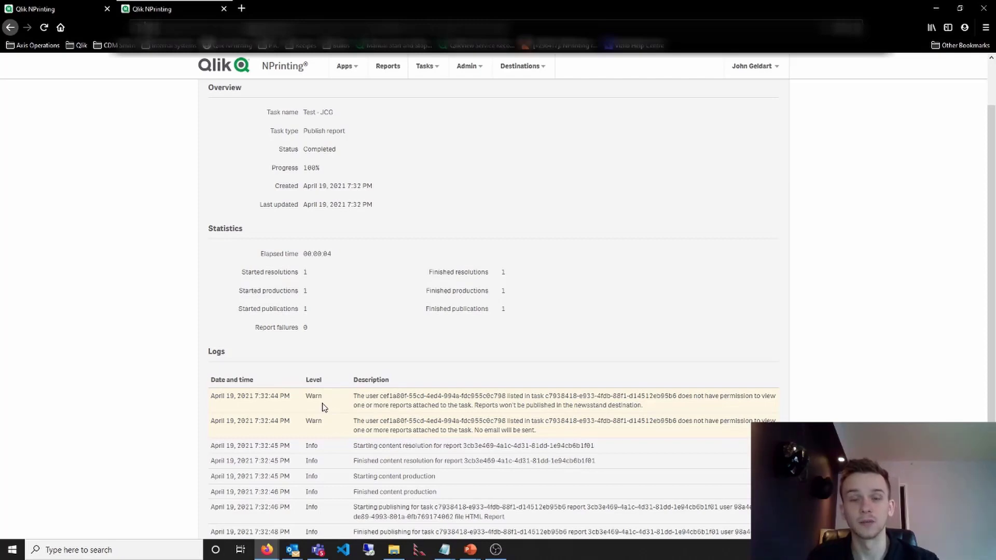
scroll(332, 399, up, 2)
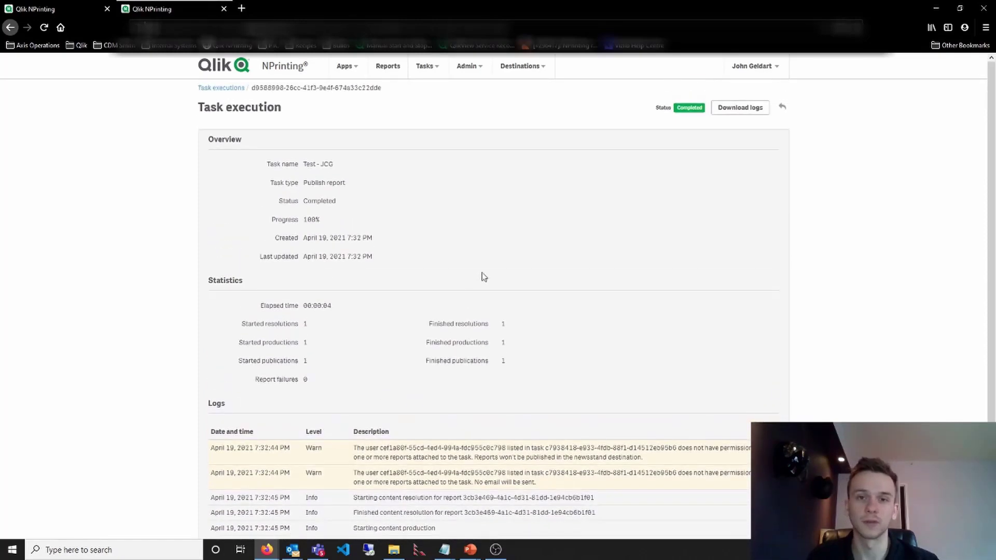
click(741, 109)
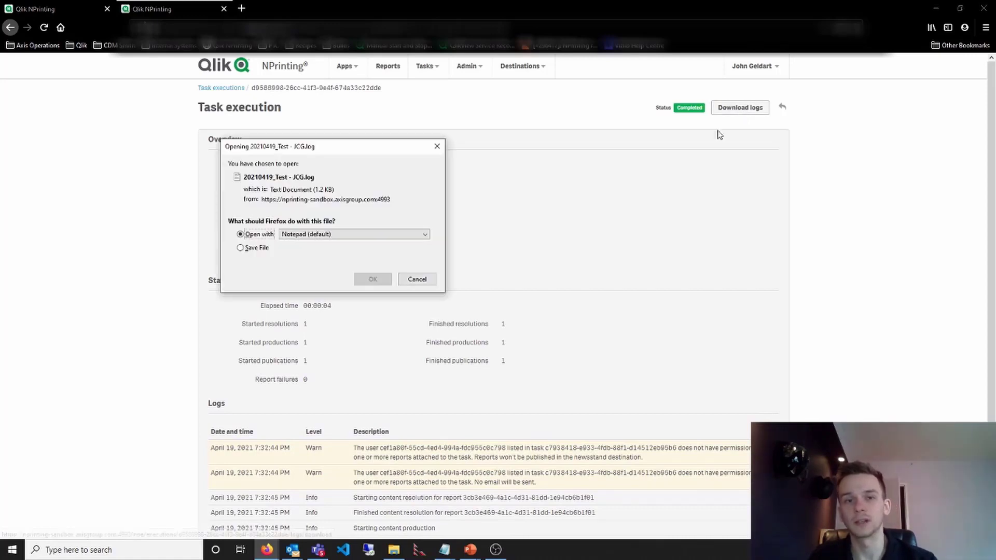
click(373, 279)
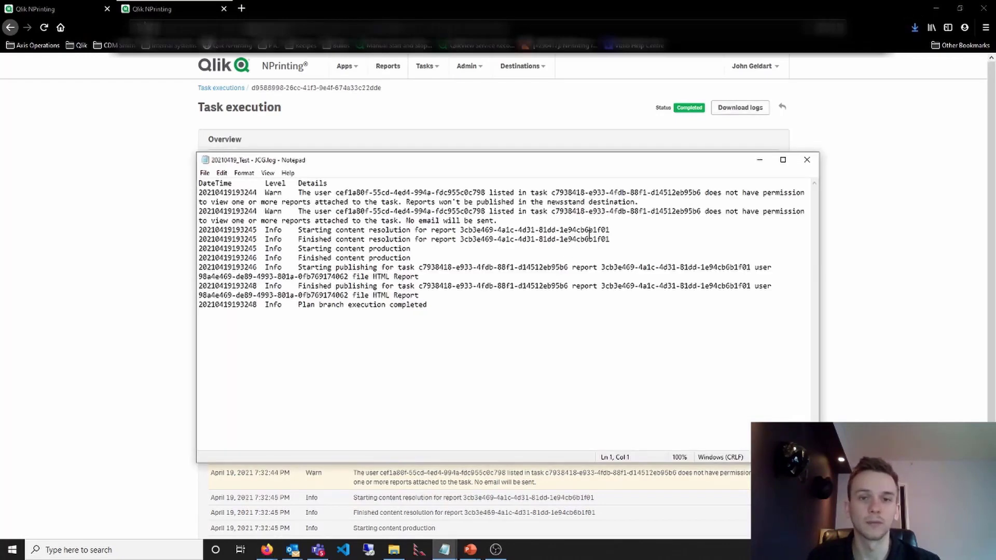
click(805, 162)
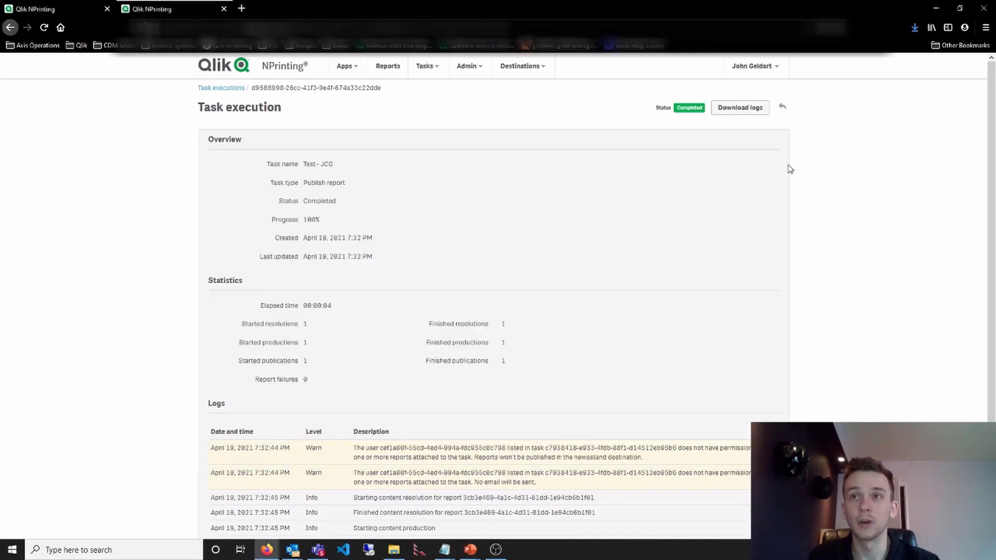